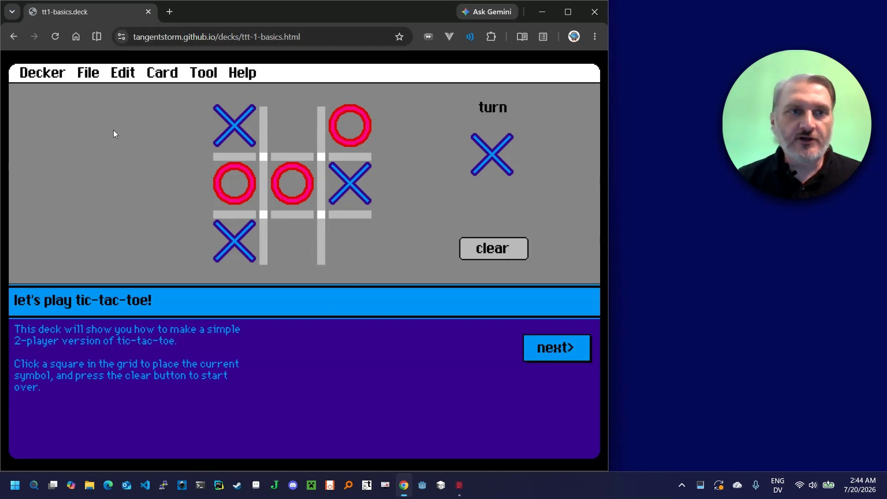
pyautogui.click(55, 75)
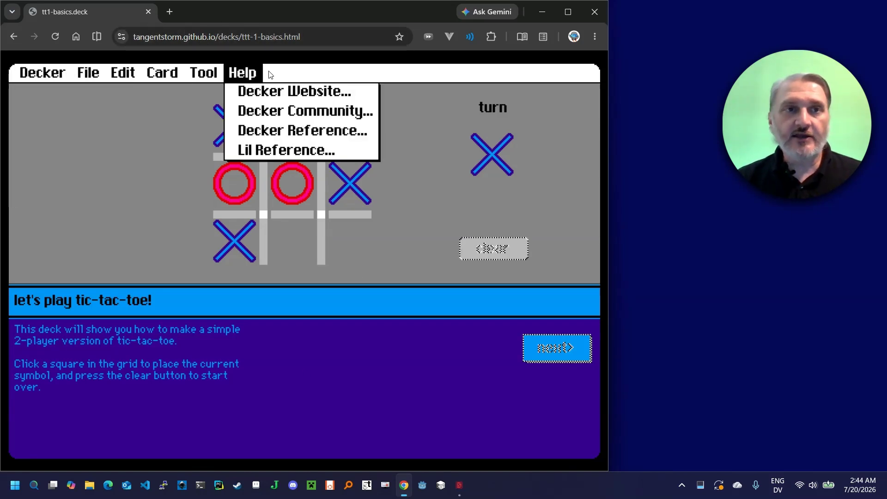
pyautogui.moveTo(244, 80)
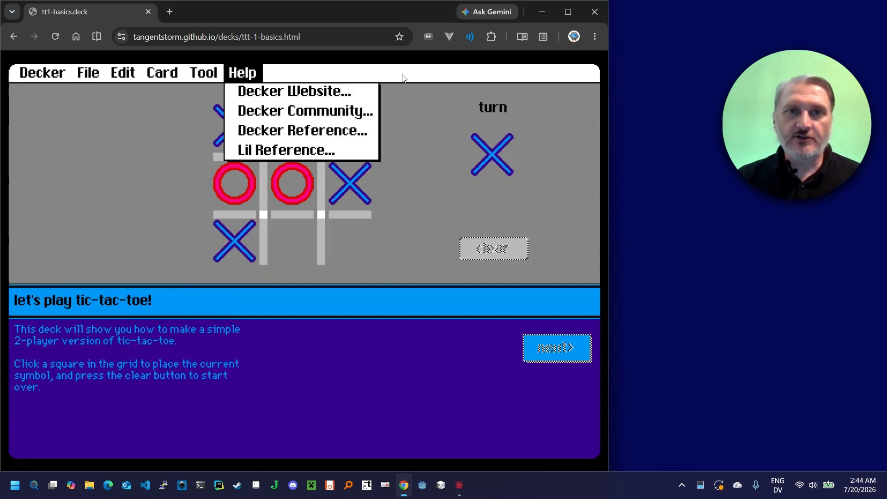
pyautogui.click(421, 75)
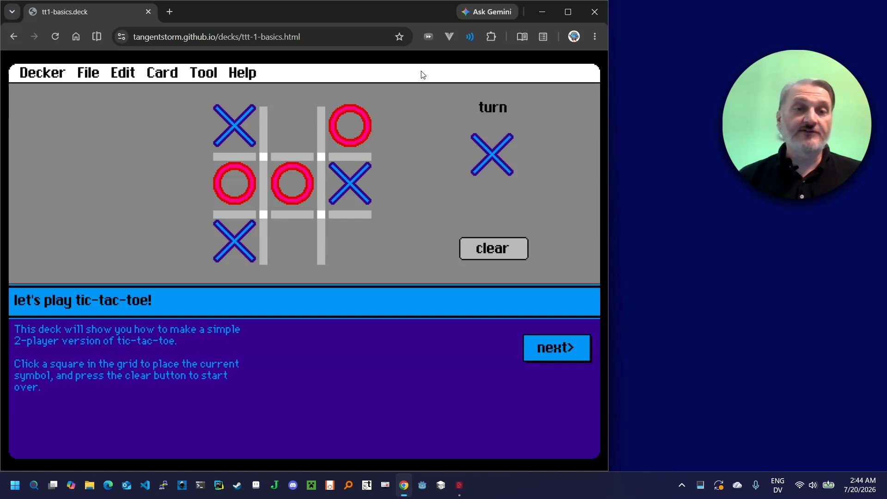
# Clear the tic-tac-toe board and advance to the draw-the-shapes card
pyautogui.click(493, 249)
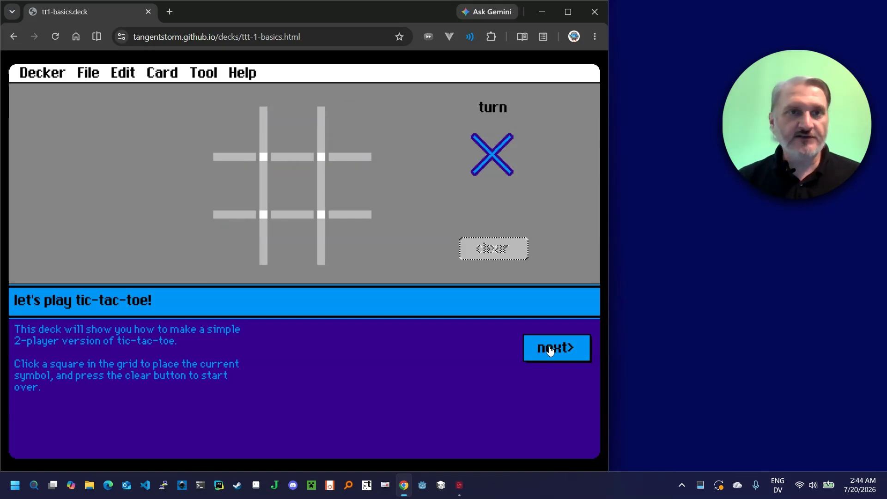
pyautogui.click(550, 350)
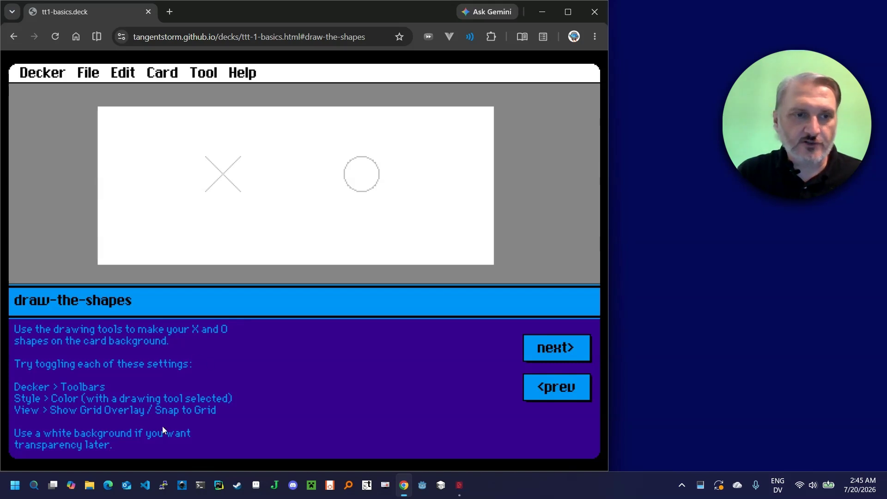
pyautogui.click(42, 73)
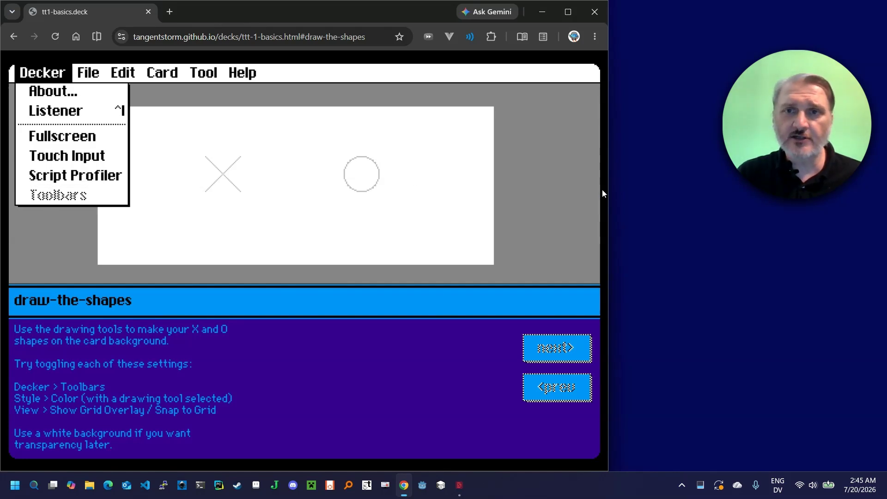
pyautogui.moveTo(607, 193); pyautogui.dragTo(504, 208)
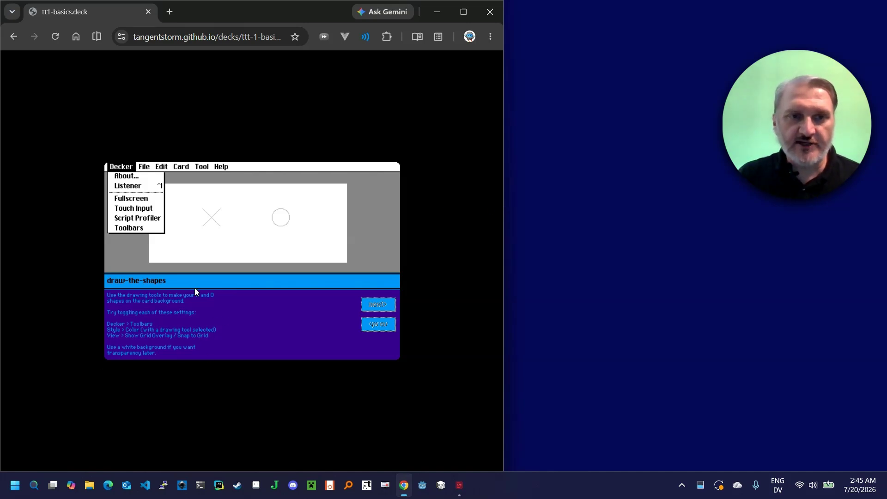
pyautogui.click(251, 377)
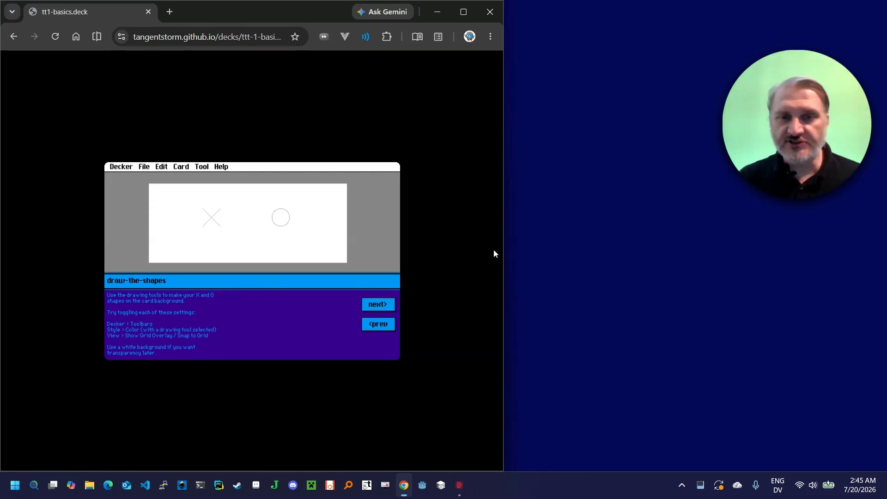
# Widen the browser window enough to leave room on both sides of the card and turn on Decker's toolbars
pyautogui.moveTo(506, 234); pyautogui.dragTo(600, 222)
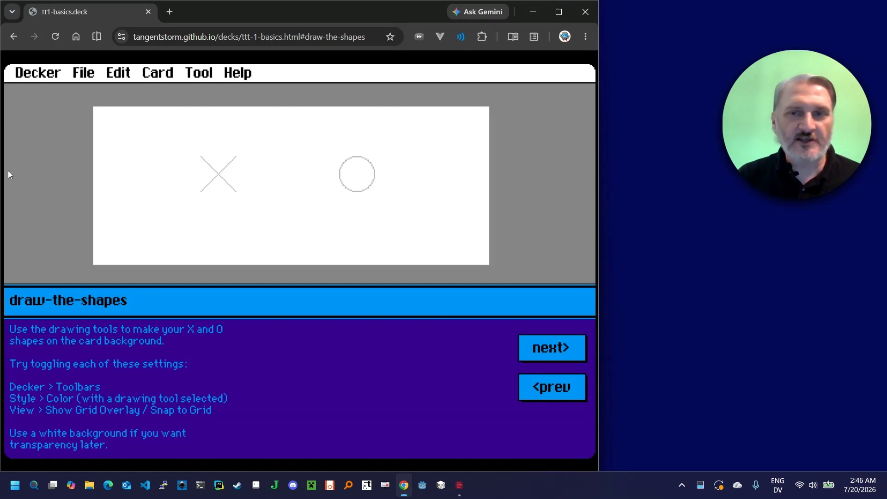
pyautogui.moveTo(597, 213); pyautogui.dragTo(697, 214)
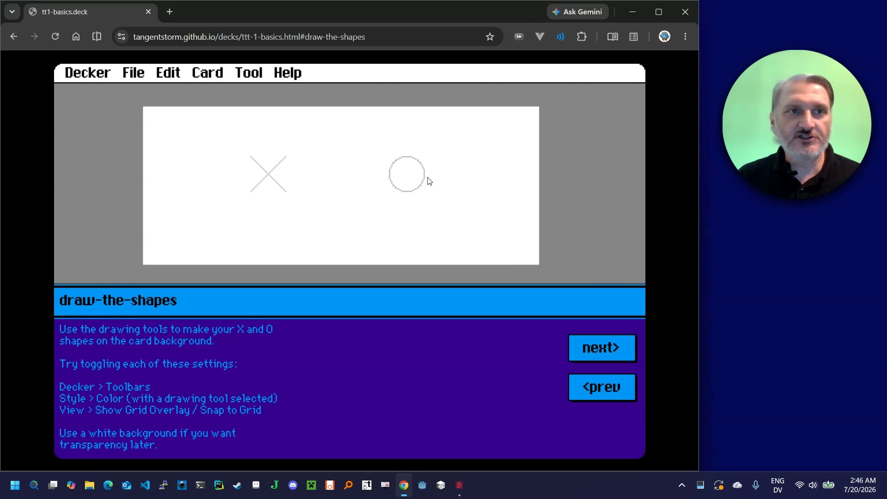
pyautogui.click(95, 78)
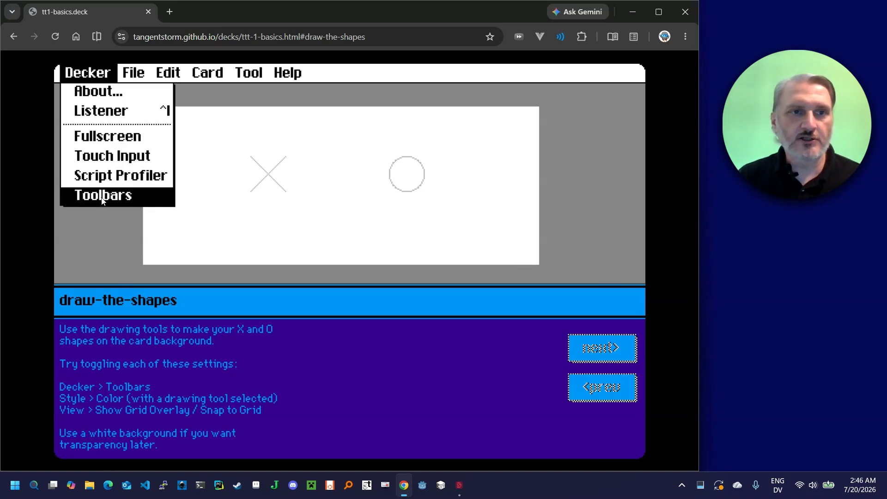
pyautogui.click(114, 198)
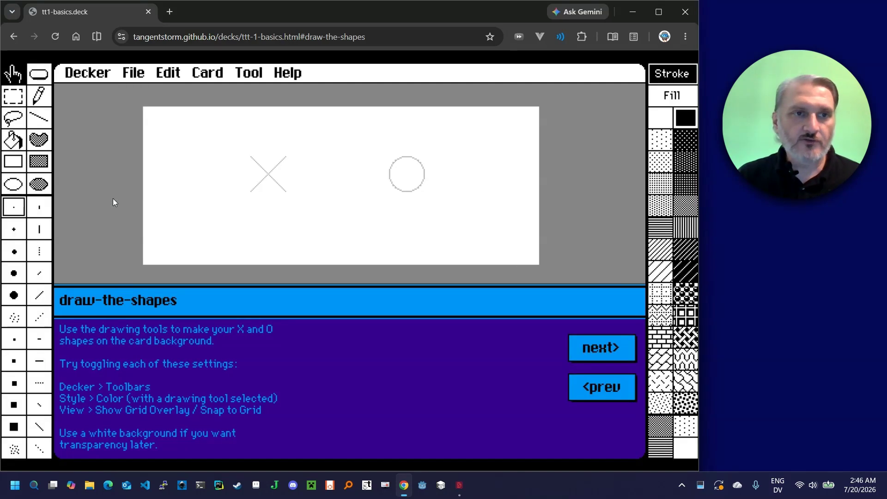
pyautogui.moveTo(699, 244); pyautogui.dragTo(709, 245)
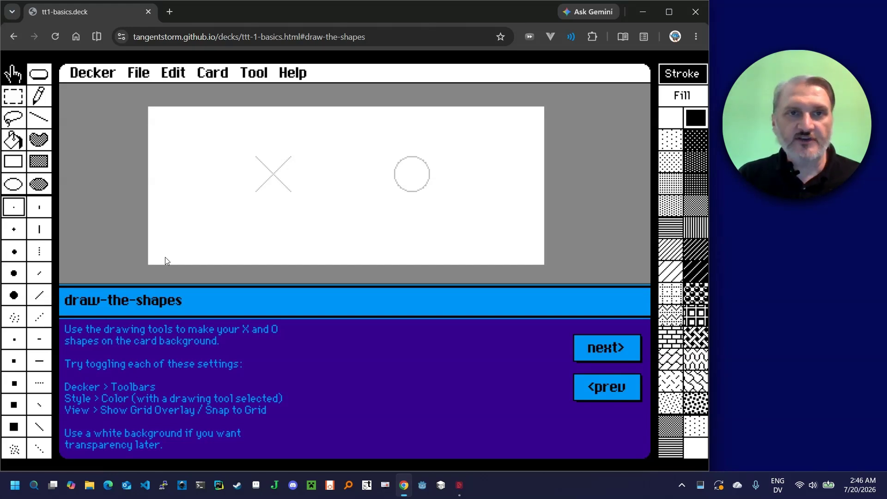
# Draw a freehand black pencil scribble and a straight line in the gray margin left of the white area
pyautogui.click(39, 98)
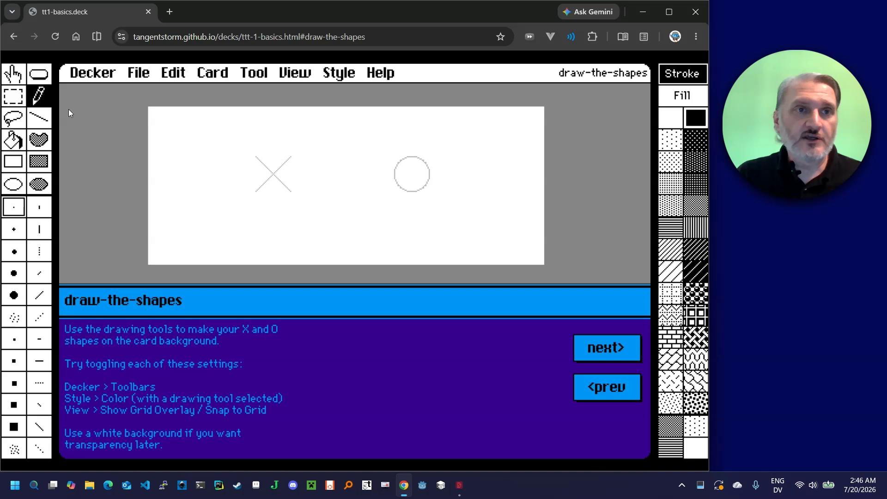
pyautogui.click(40, 122)
pyautogui.moveTo(121, 167); pyautogui.dragTo(116, 246)
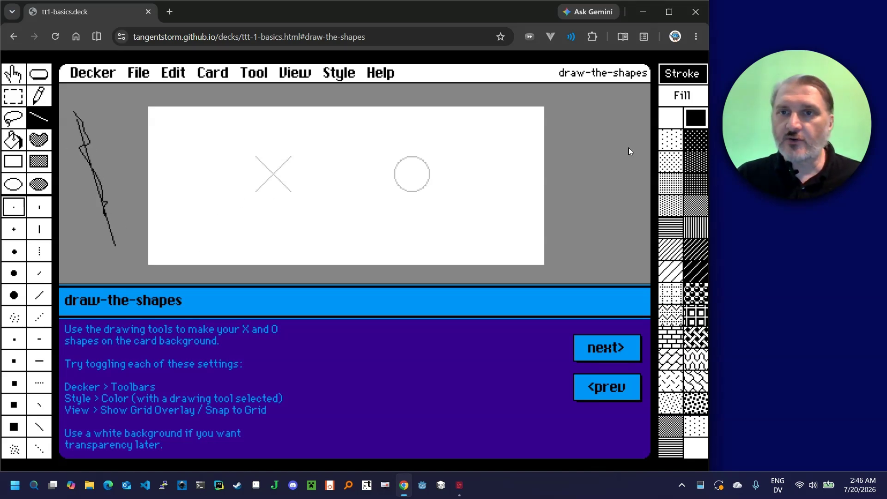
# Set the stroke to the vertical-stripe pattern and draw a filled box over the scribble left of the white area
pyautogui.click(700, 224)
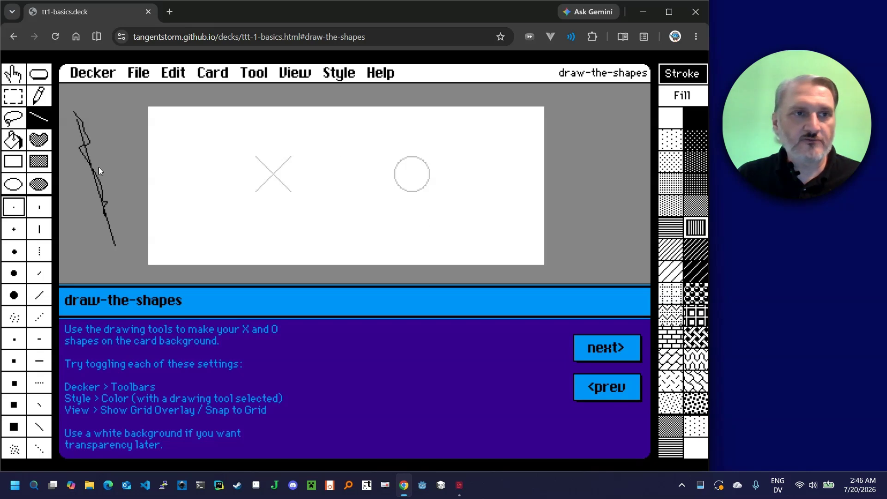
pyautogui.click(46, 168)
pyautogui.moveTo(93, 162); pyautogui.dragTo(144, 218)
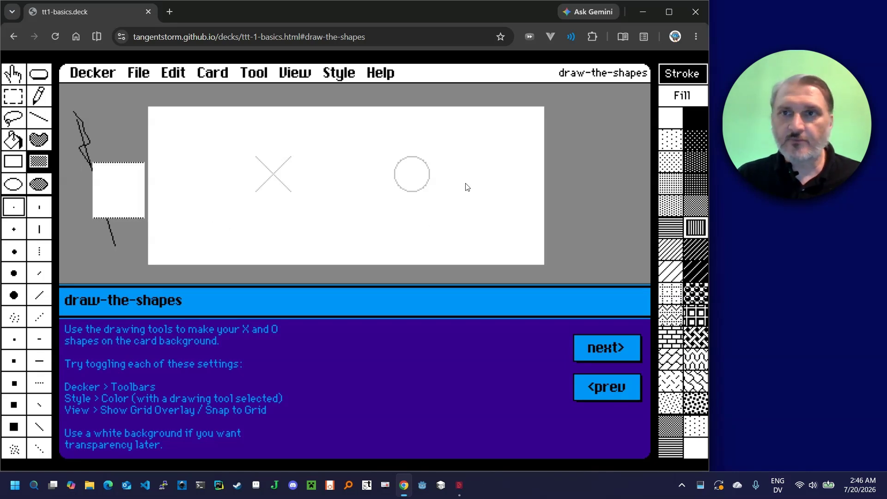
# Set the fill to the checkered gray pattern and draw a filled box and a filled ellipse right of the white area
pyautogui.click(688, 96)
pyautogui.moveTo(580, 158); pyautogui.dragTo(639, 225)
pyautogui.click(696, 205)
pyautogui.click(45, 186)
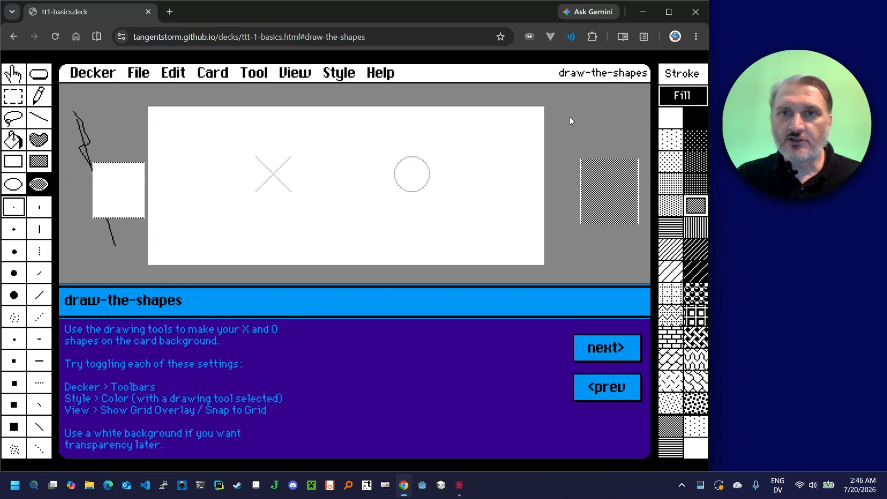
pyautogui.moveTo(570, 117)
pyautogui.mouseDown()
pyautogui.moveTo(610, 164)
pyautogui.moveTo(624, 164)
pyautogui.mouseUp()
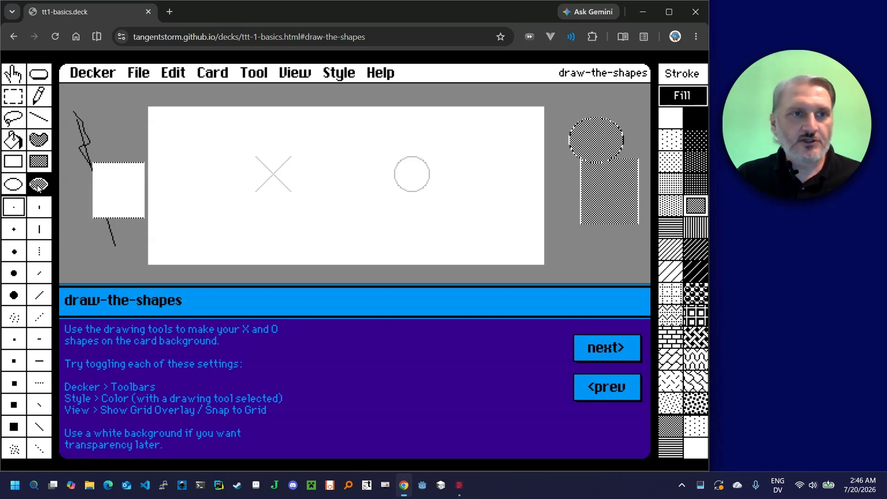
# Draw overlapping filled freeform shapes below the ellipse, using the darker dotted fill pattern for the second one
pyautogui.click(39, 139)
pyautogui.moveTo(647, 237)
pyautogui.mouseDown()
pyautogui.moveTo(605, 178)
pyautogui.moveTo(570, 192)
pyautogui.moveTo(573, 233)
pyautogui.mouseUp()
pyautogui.click(694, 165)
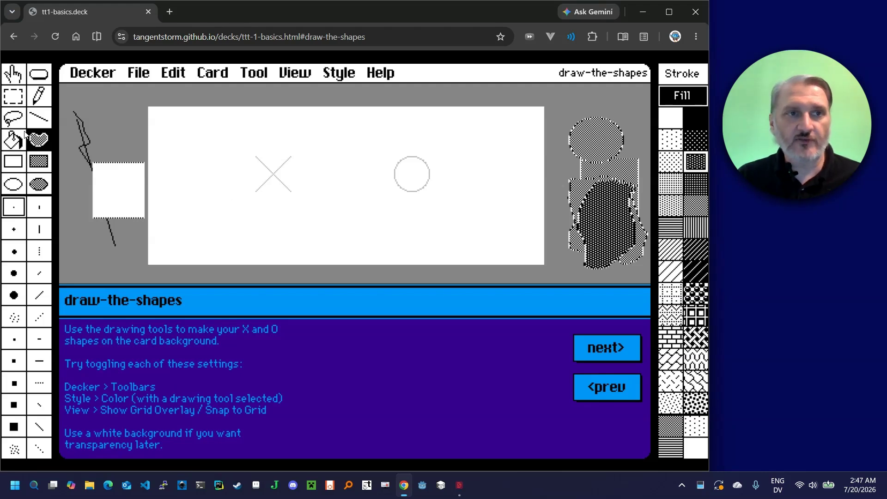
# Set the stroke color to bright green and draw a small filled freeform shape in the left gray margin
pyautogui.click(337, 74)
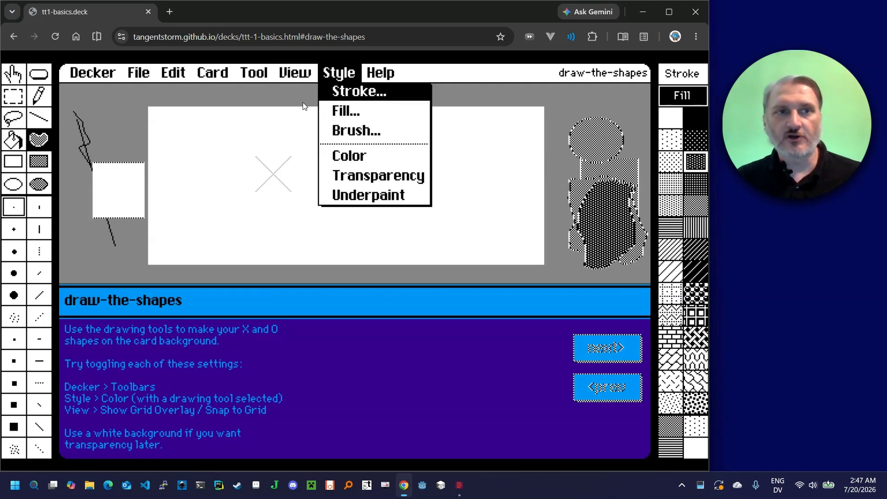
pyautogui.click(400, 98)
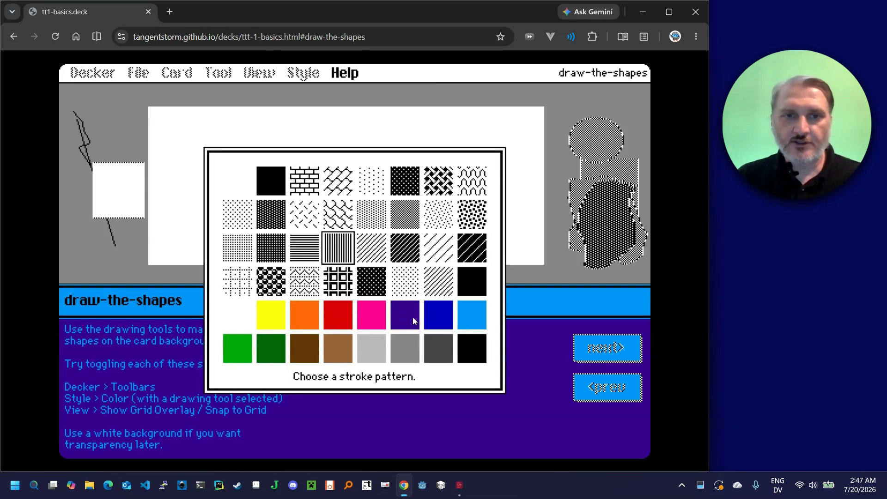
pyautogui.click(236, 356)
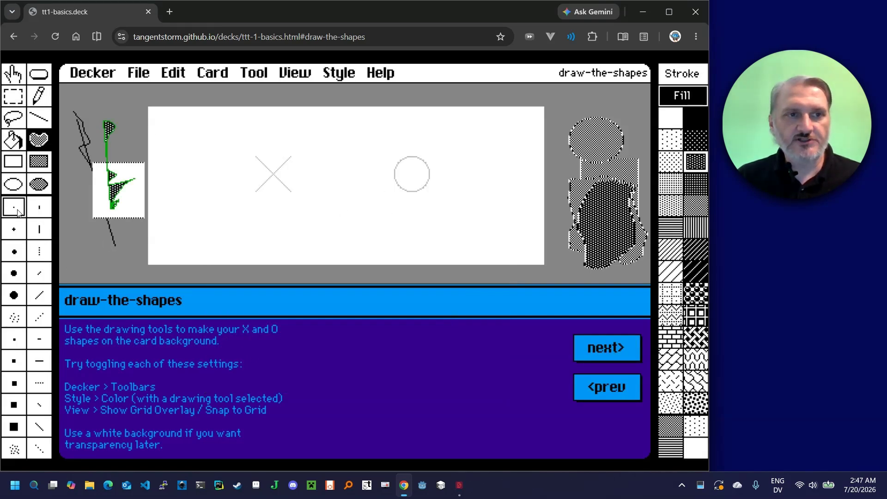
# Choose a thicker round brush and draw filled freeform shapes with green outlines in the left gray margin
pyautogui.click(19, 268)
pyautogui.moveTo(94, 198)
pyautogui.mouseDown()
pyautogui.moveTo(138, 193)
pyautogui.moveTo(88, 241)
pyautogui.mouseUp()
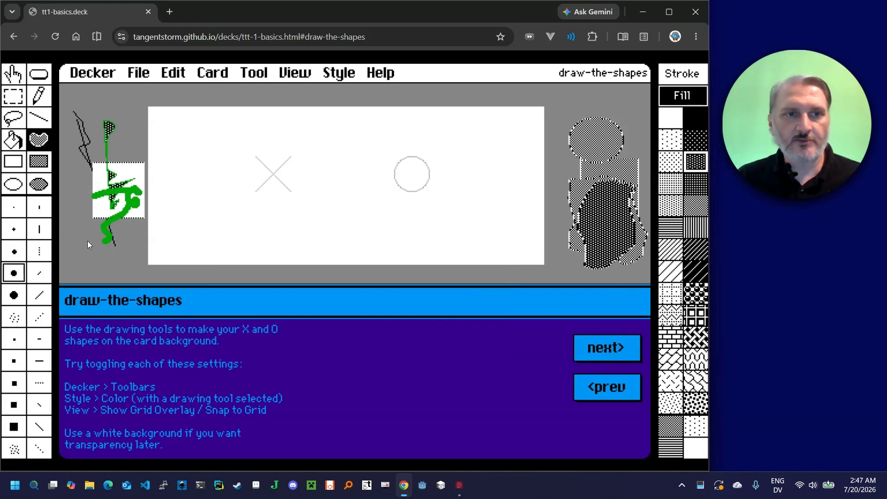
pyautogui.moveTo(97, 270); pyautogui.dragTo(125, 259)
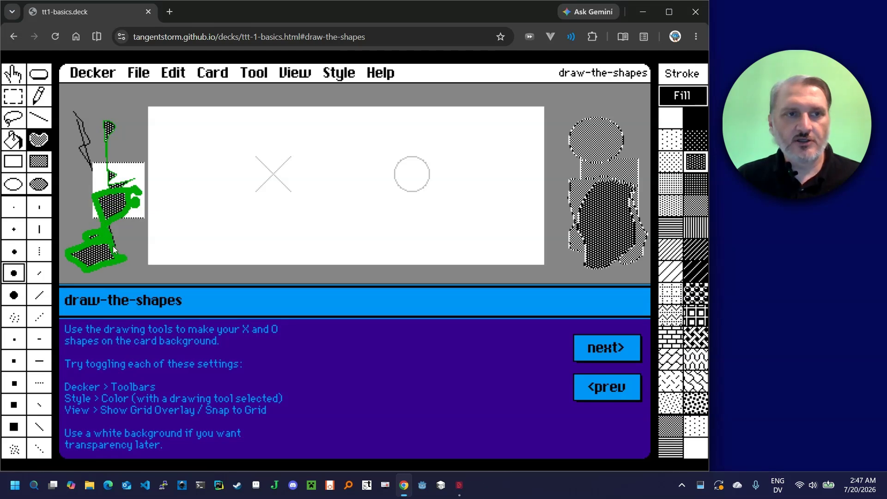
# Draw a thick green pencil stroke across the freeform shapes in the left margin and undo it
pyautogui.click(37, 101)
pyautogui.moveTo(107, 186); pyautogui.dragTo(111, 226)
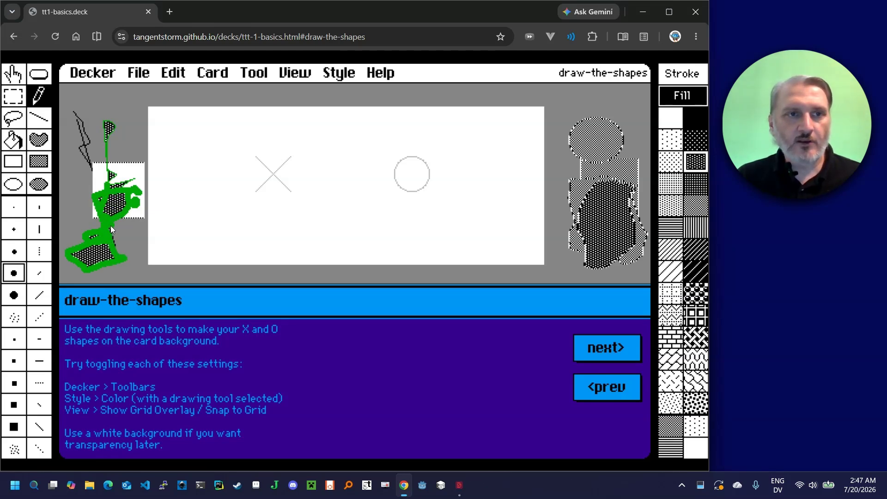
pyautogui.click(180, 76)
pyautogui.click(180, 92)
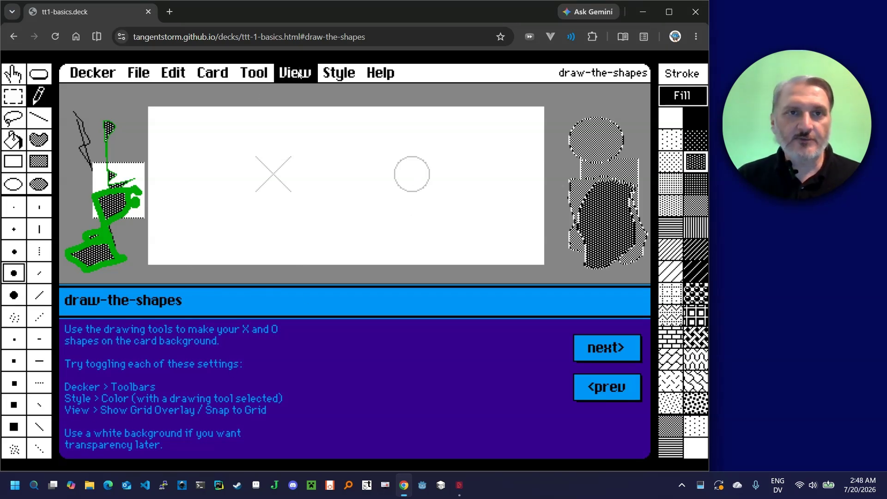
# Show the grid overlay and set the grid size to 10 by 10 with a FatBits scale of 8x
pyautogui.click(284, 77)
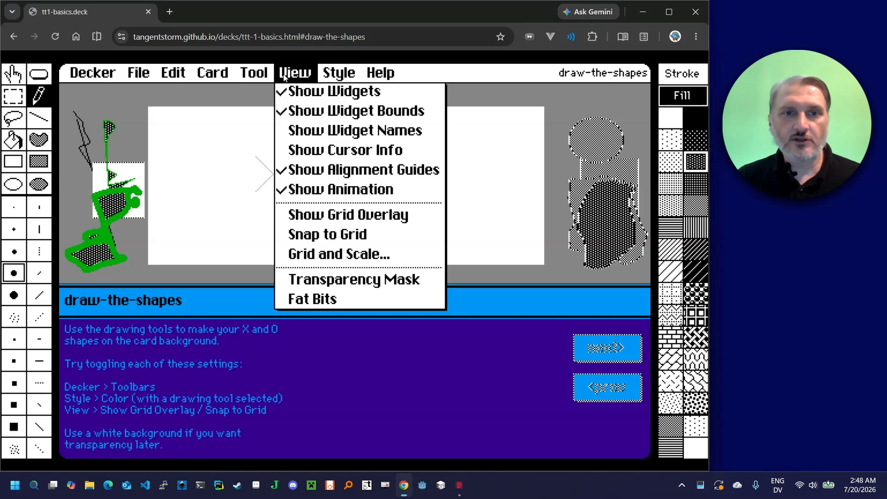
pyautogui.click(330, 216)
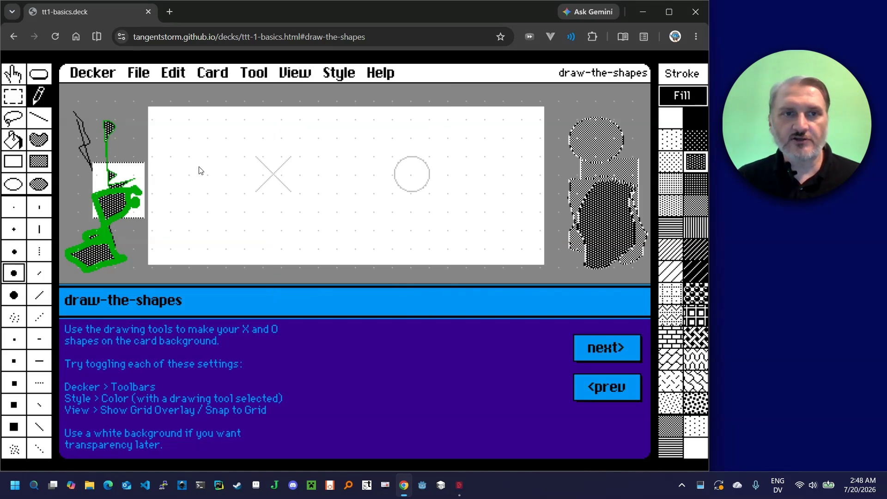
pyautogui.click(297, 74)
pyautogui.click(346, 255)
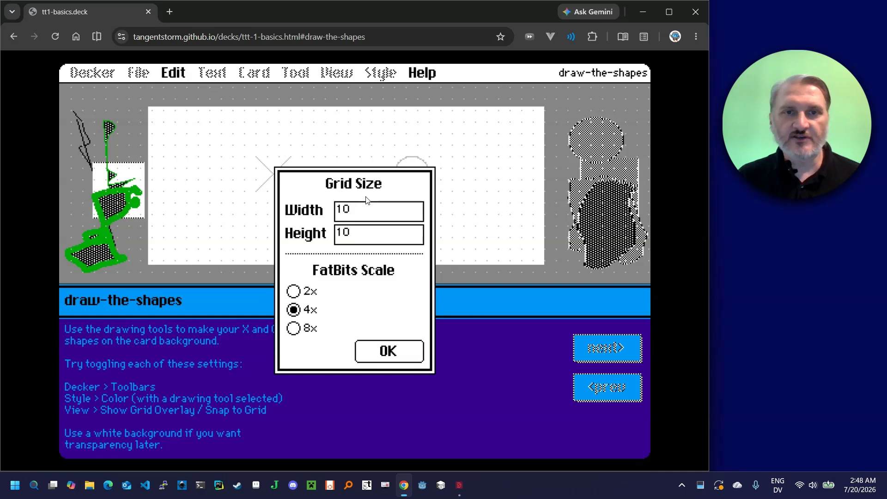
pyautogui.click(294, 291)
pyautogui.click(295, 328)
pyautogui.click(387, 351)
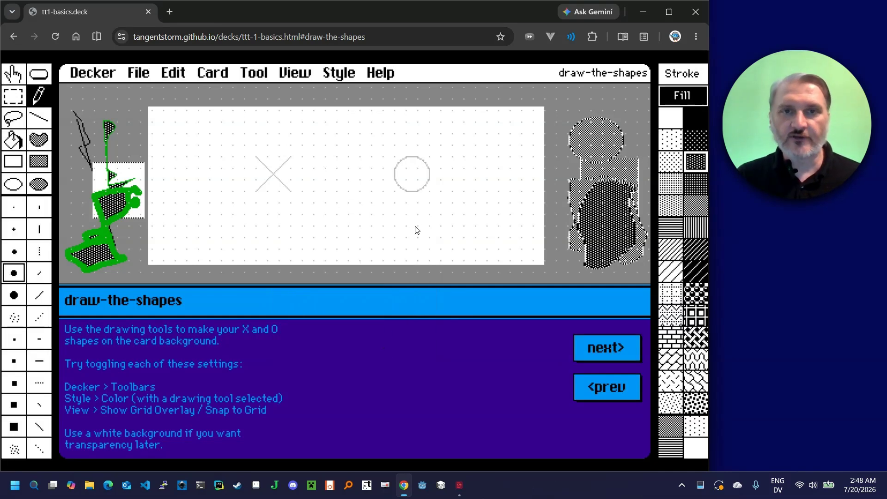
# Examine the circle outline on the white area in the magnified FatBits view, moving around its edges
pyautogui.keyDown('ctrl'); pyautogui.click(397, 174); pyautogui.keyUp('ctrl')
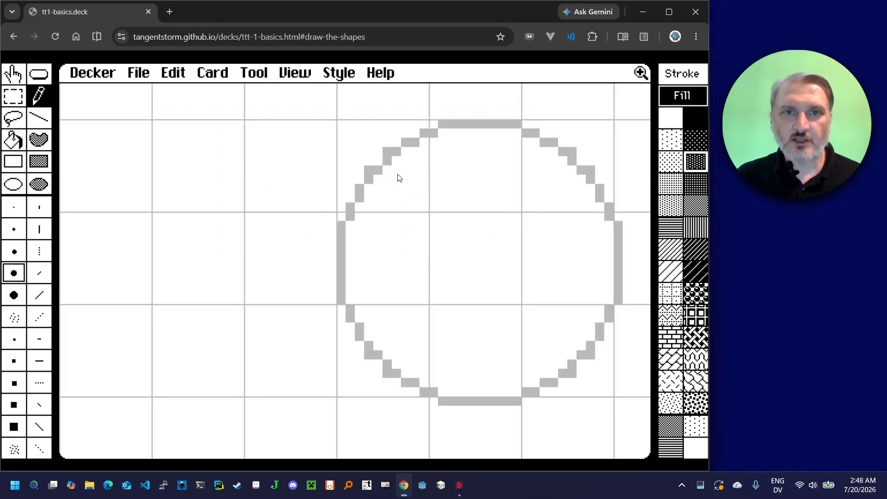
pyautogui.keyDown('ctrl'); pyautogui.click(349, 277); pyautogui.keyUp('ctrl')
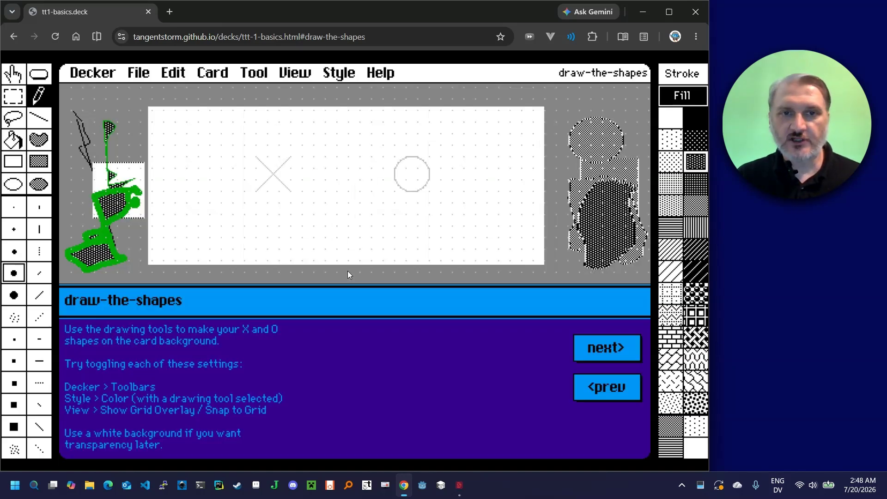
pyautogui.keyDown('ctrl'); pyautogui.click(405, 175); pyautogui.keyUp('ctrl')
pyautogui.press('Up')
pyautogui.press('Up')
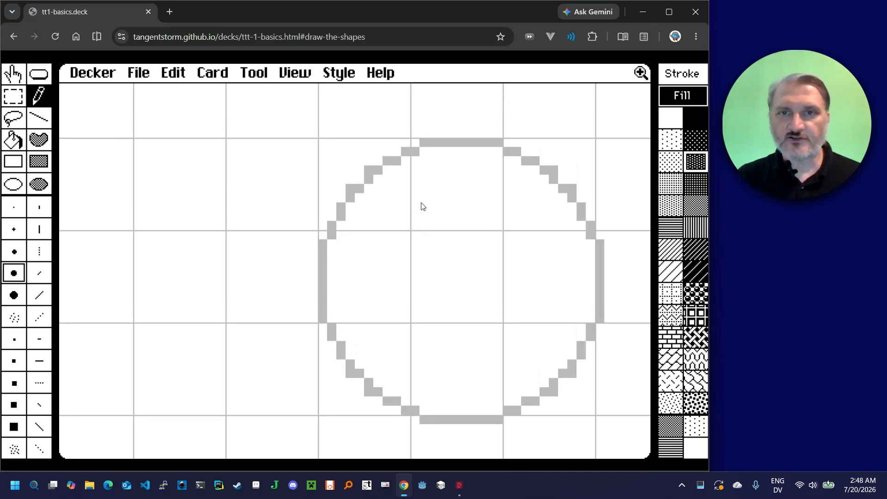
pyautogui.press('Left')
pyautogui.hotkey('shift', 'Right')
pyautogui.hotkey('shift', 'Right')
pyautogui.hotkey('shift', 'Left')
pyautogui.hotkey('shift', 'Down')
pyautogui.hotkey('shift', 'Right')
pyautogui.hotkey('shift', 'Right')
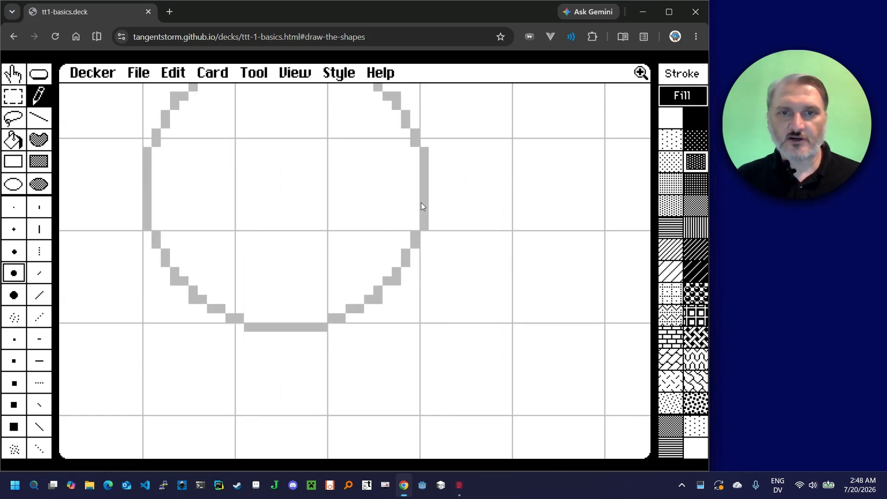
# Try tracing the circle guide freehand with the green pencil in the magnified view, undo it and leave FatBits
pyautogui.hotkey('shift', 'Up')
pyautogui.hotkey('shift', 'Left')
pyautogui.hotkey('shift', 'Left')
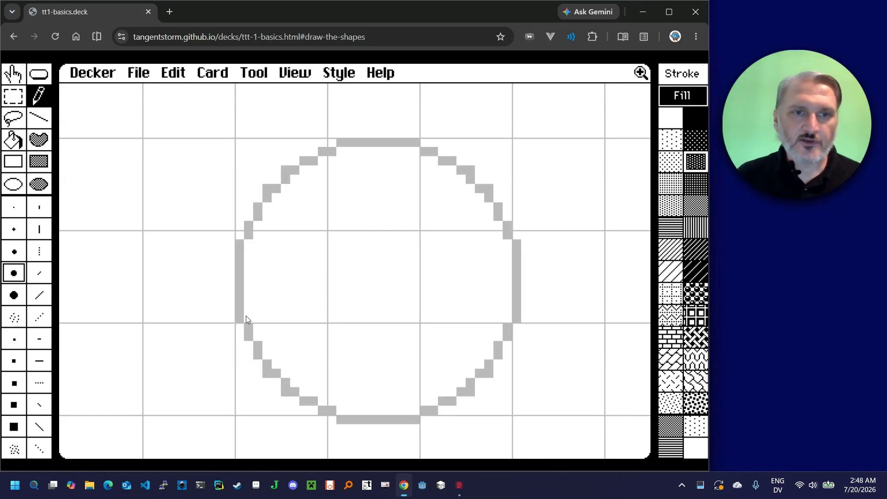
pyautogui.moveTo(246, 315)
pyautogui.mouseDown()
pyautogui.moveTo(254, 271)
pyautogui.moveTo(319, 206)
pyautogui.moveTo(421, 169)
pyautogui.moveTo(511, 288)
pyautogui.moveTo(415, 386)
pyautogui.moveTo(276, 327)
pyautogui.mouseUp()
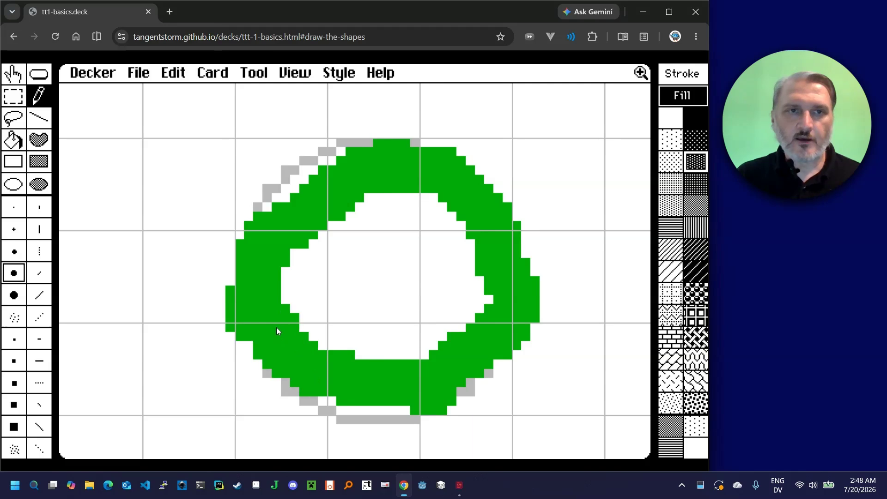
pyautogui.hotkey('ctrl', 'z')
pyautogui.press('Escape')
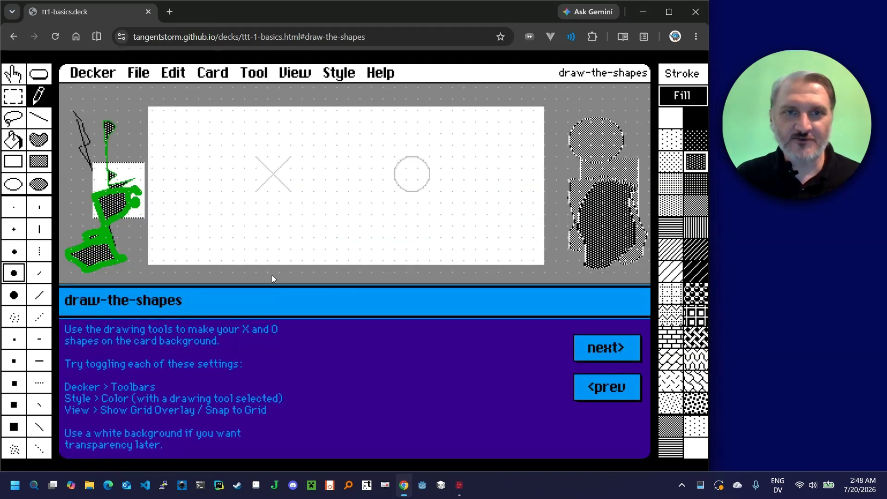
# Try drawing a green ellipse outline over the circle guide without grid snapping, and undo it
pyautogui.click(15, 187)
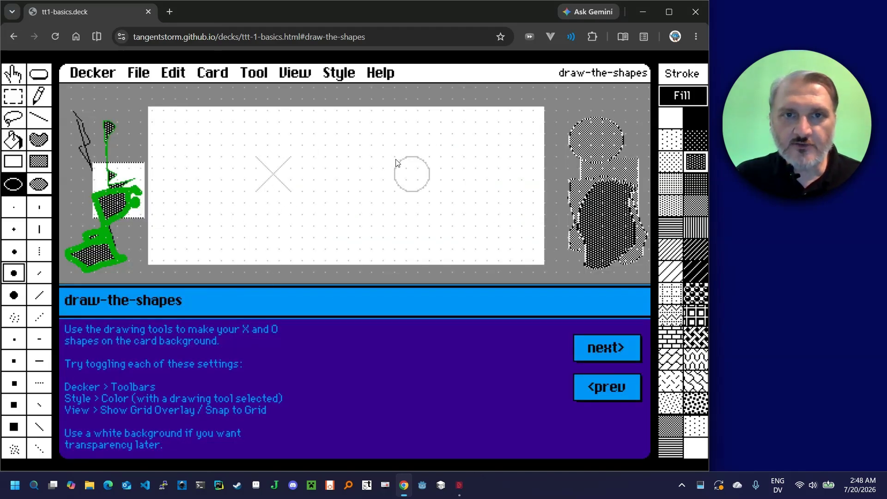
pyautogui.moveTo(396, 161); pyautogui.dragTo(443, 220)
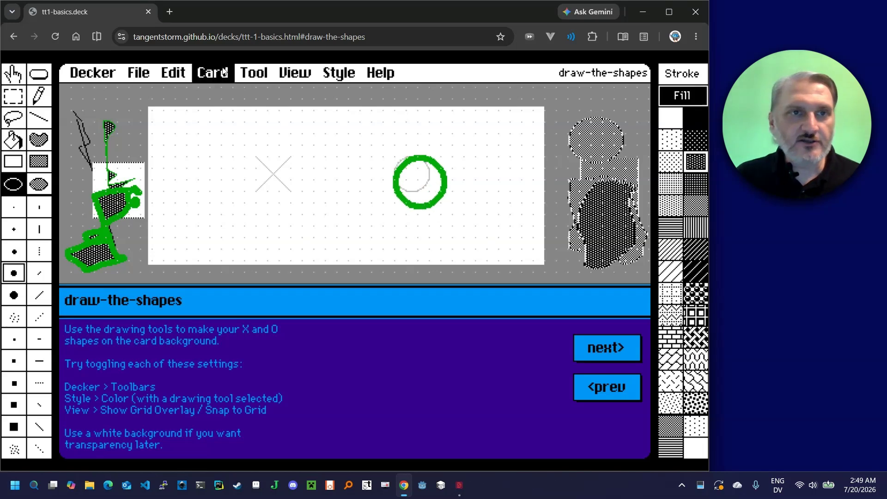
pyautogui.click(173, 72)
pyautogui.click(185, 100)
# Turn on Snap to Grid and draw a green ellipse outline exactly over the circle guide
pyautogui.click(294, 73)
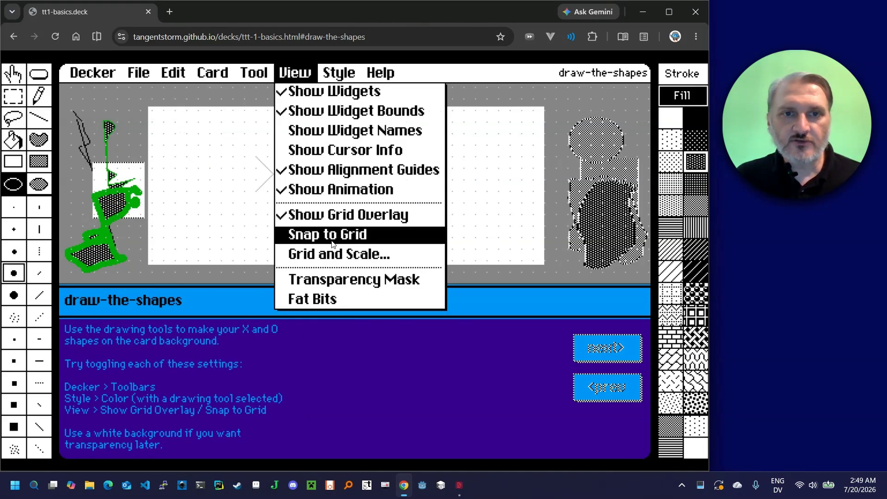
pyautogui.click(332, 234)
pyautogui.moveTo(396, 161); pyautogui.dragTo(430, 200)
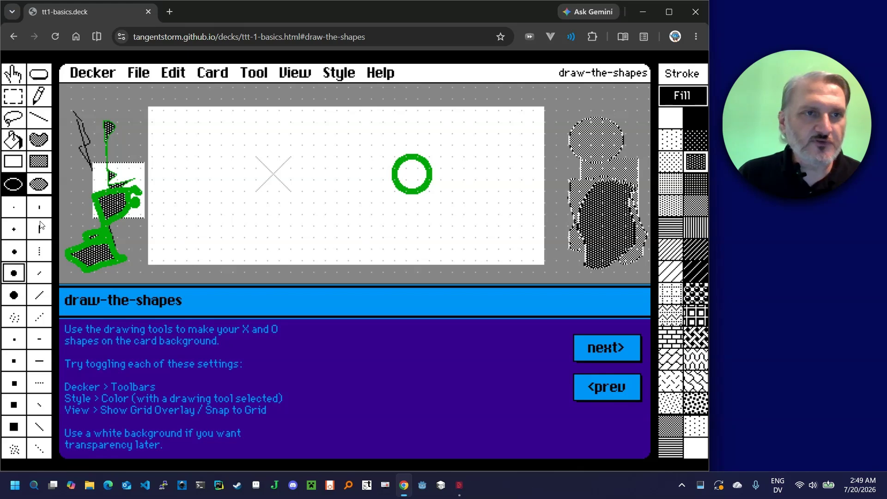
# Set the fill color to light brown and draw a green line along one diagonal of the X guide
pyautogui.click(39, 118)
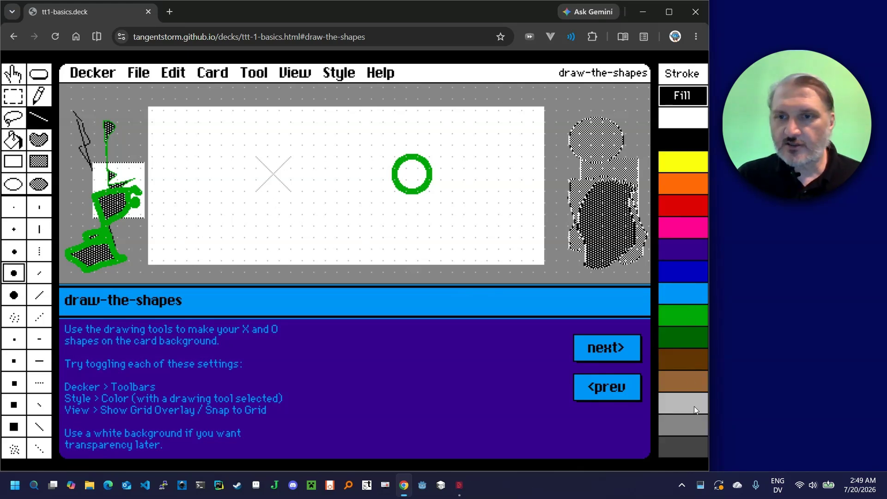
pyautogui.click(683, 382)
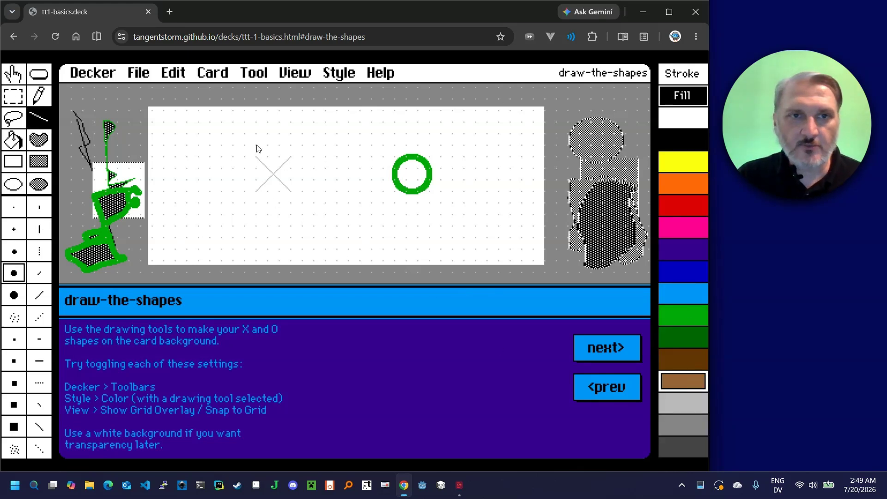
pyautogui.moveTo(254, 156); pyautogui.dragTo(291, 192)
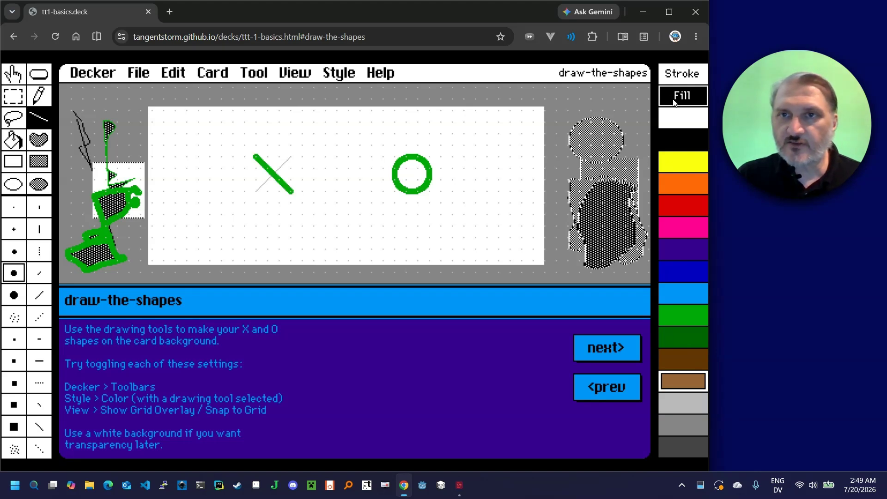
# Set the stroke color to dark brown and draw both diagonals of the X with the largest round brush
pyautogui.click(682, 78)
pyautogui.click(689, 375)
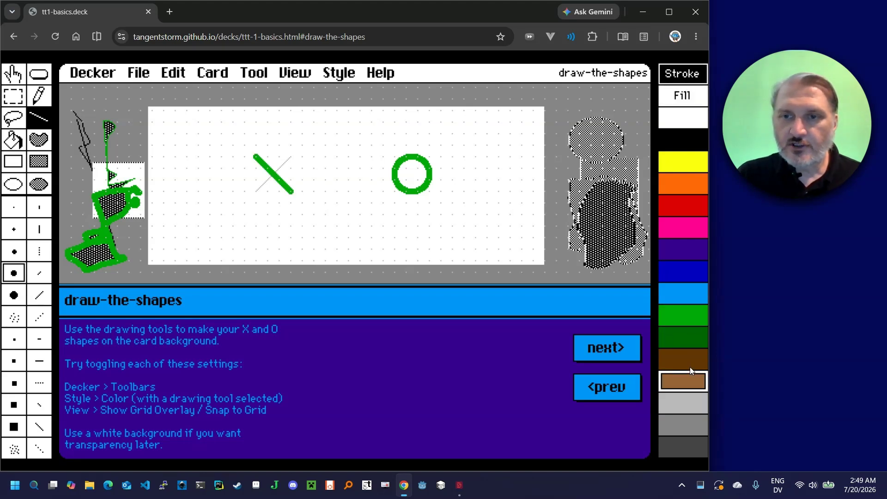
pyautogui.click(688, 366)
pyautogui.click(14, 295)
pyautogui.moveTo(253, 155); pyautogui.dragTo(294, 194)
pyautogui.moveTo(292, 156); pyautogui.dragTo(254, 193)
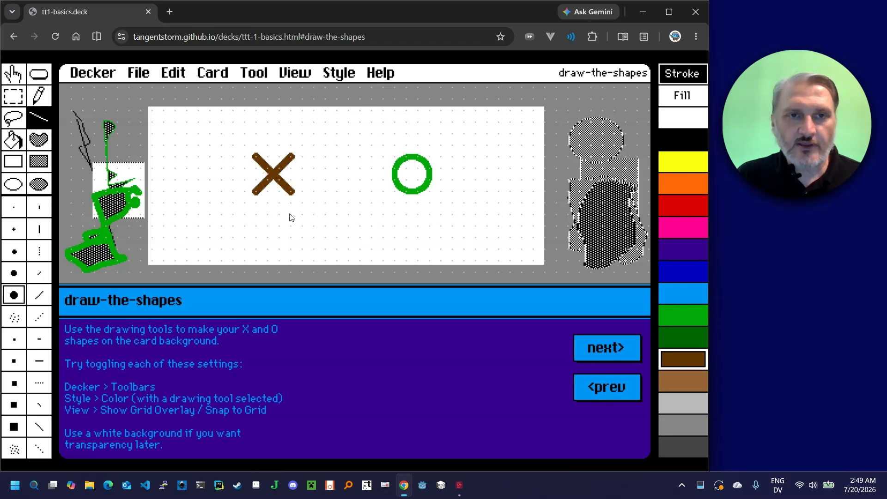
# Choose the next smaller round brush and draw both diagonals of the X again in orange over the brown
pyautogui.click(16, 272)
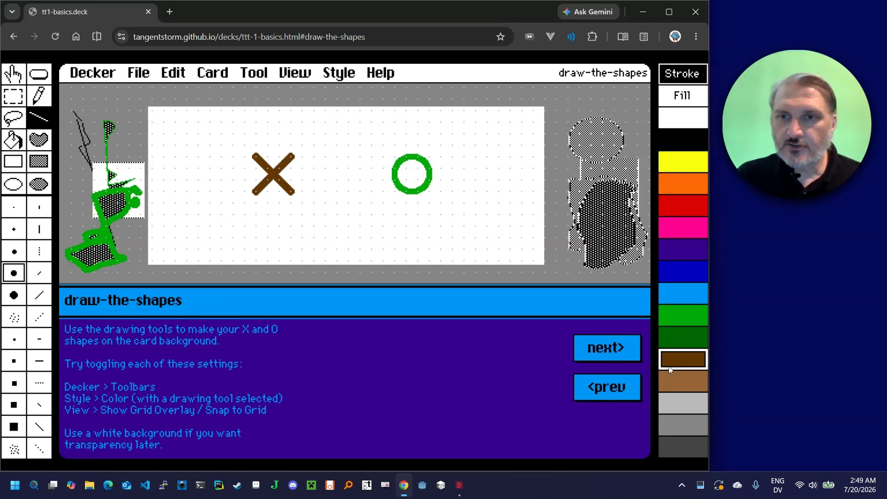
pyautogui.click(677, 168)
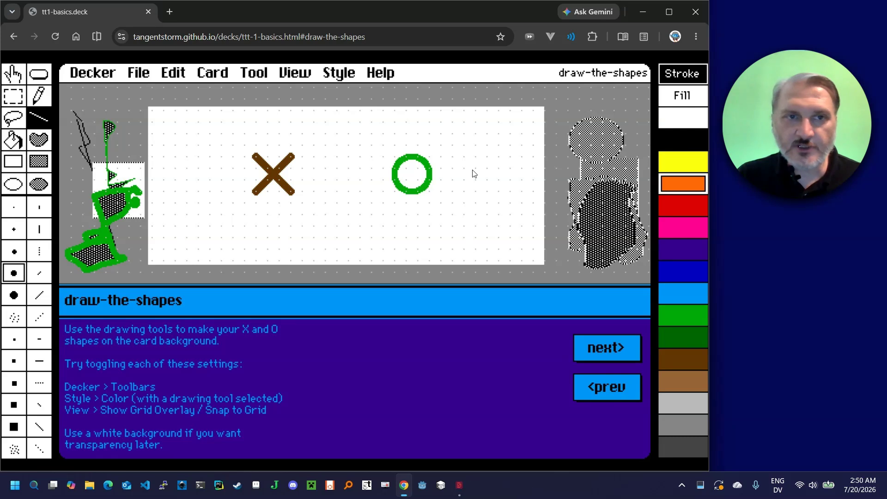
pyautogui.moveTo(254, 156); pyautogui.dragTo(293, 192)
pyautogui.moveTo(294, 155); pyautogui.dragTo(257, 193)
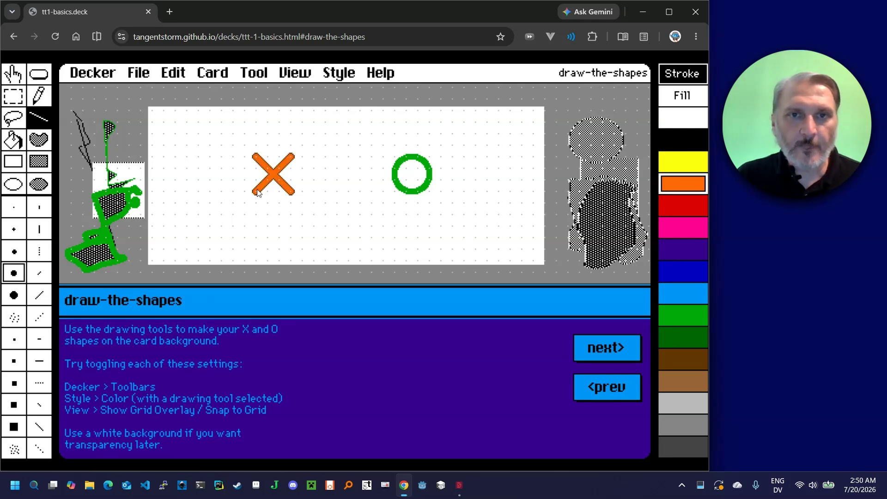
# Select a square area around the green circle and clear it with the light brown fill color
pyautogui.click(13, 91)
pyautogui.click(688, 99)
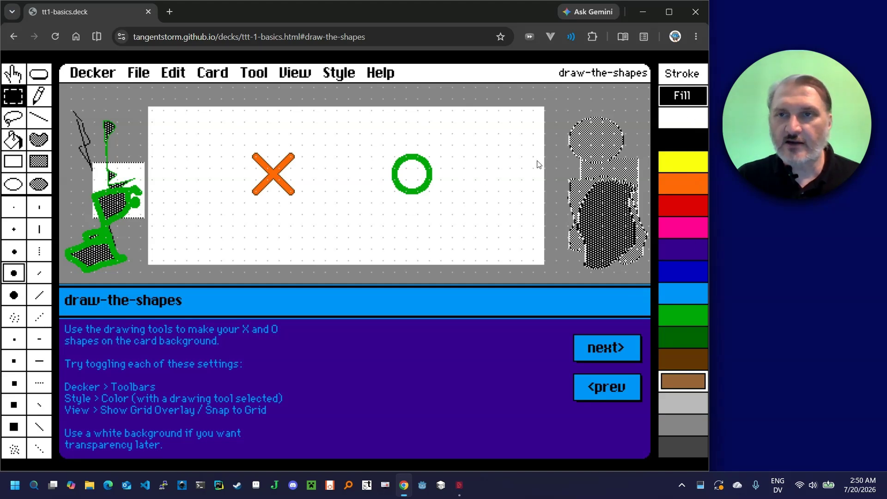
pyautogui.moveTo(384, 146); pyautogui.dragTo(453, 216)
pyautogui.press('Delete')
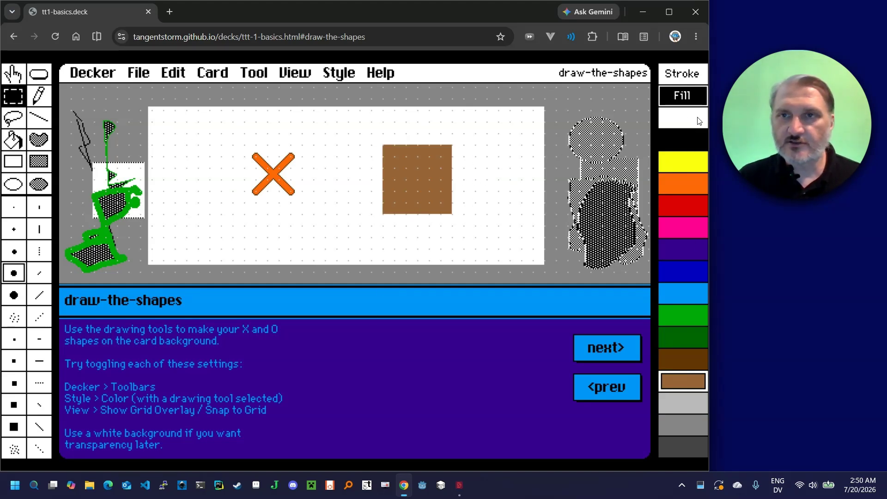
# Set the fill color to white and clear the brown square back to a white background
pyautogui.click(674, 119)
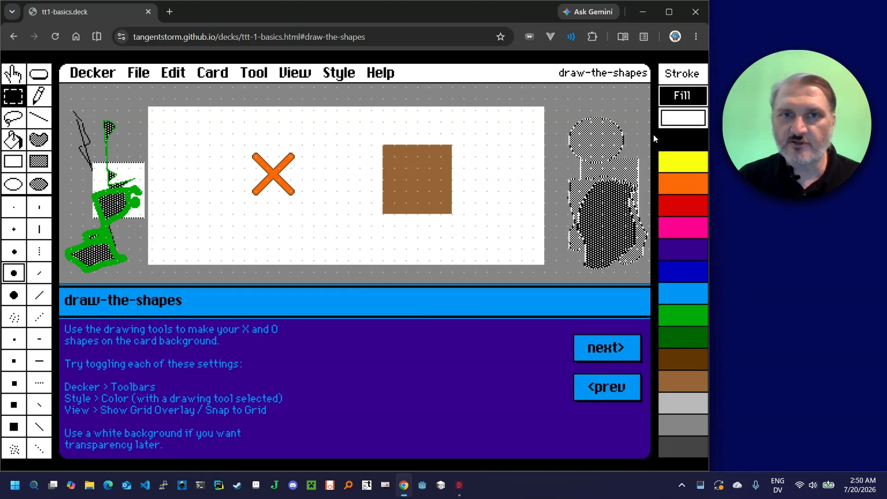
pyautogui.moveTo(384, 149); pyautogui.dragTo(454, 216)
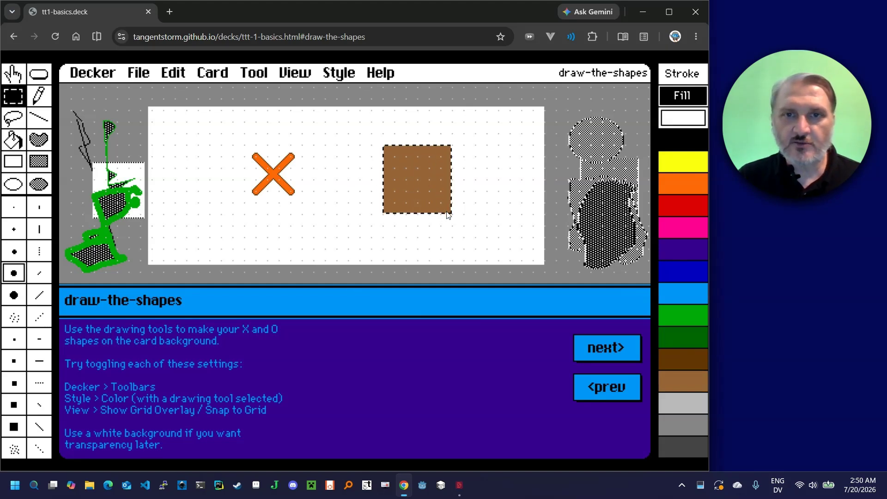
pyautogui.press('Delete')
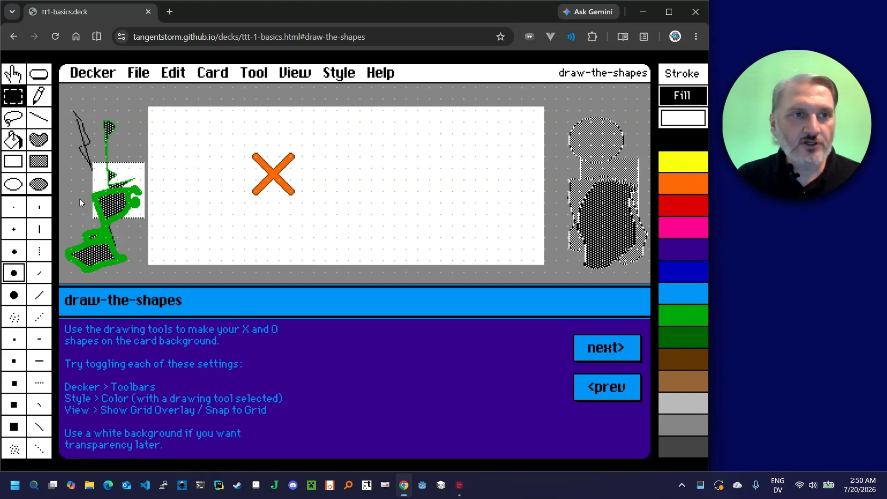
# Set the fill color to green and draw an orange ellipse outline where the O belongs
pyautogui.click(7, 186)
pyautogui.click(679, 315)
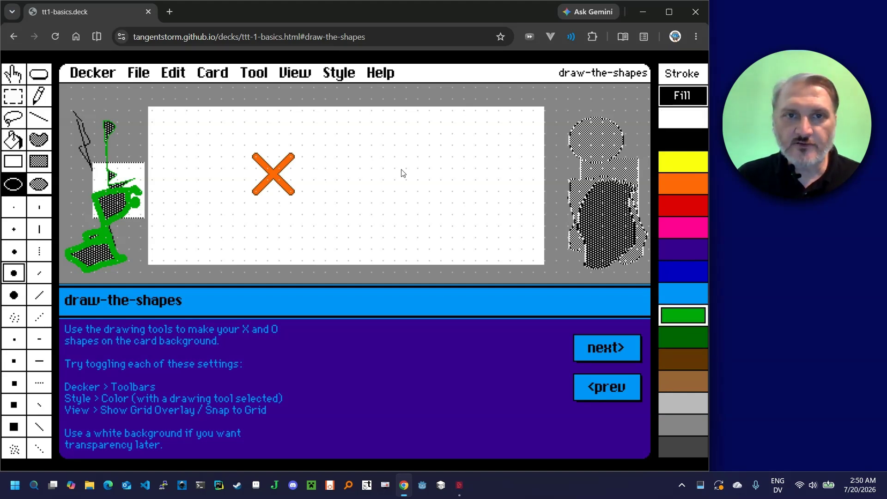
pyautogui.moveTo(392, 154); pyautogui.dragTo(427, 191)
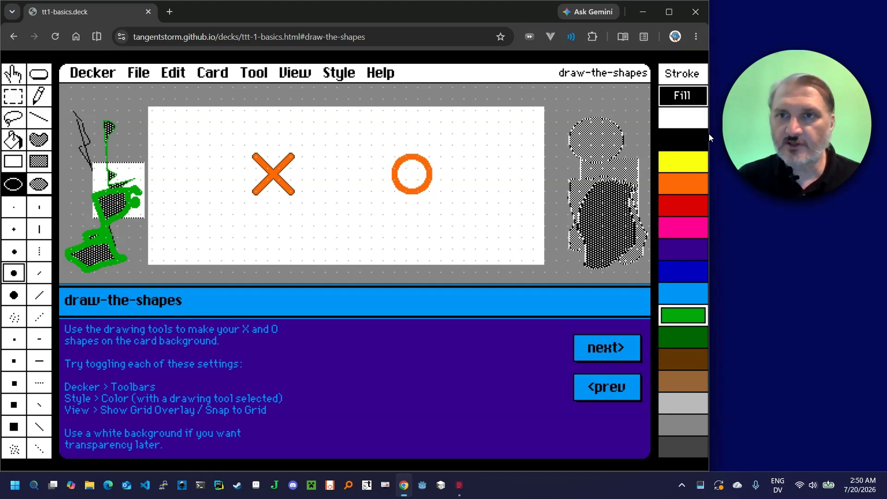
# Set the fill color to white and the stroke color to green, and redraw the O over the orange one
pyautogui.click(698, 122)
pyautogui.click(686, 82)
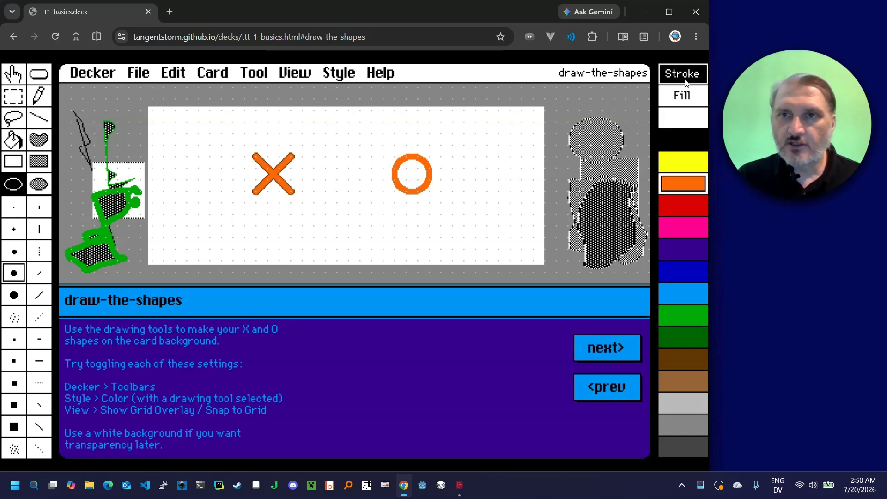
pyautogui.click(689, 313)
pyautogui.moveTo(394, 161); pyautogui.dragTo(431, 192)
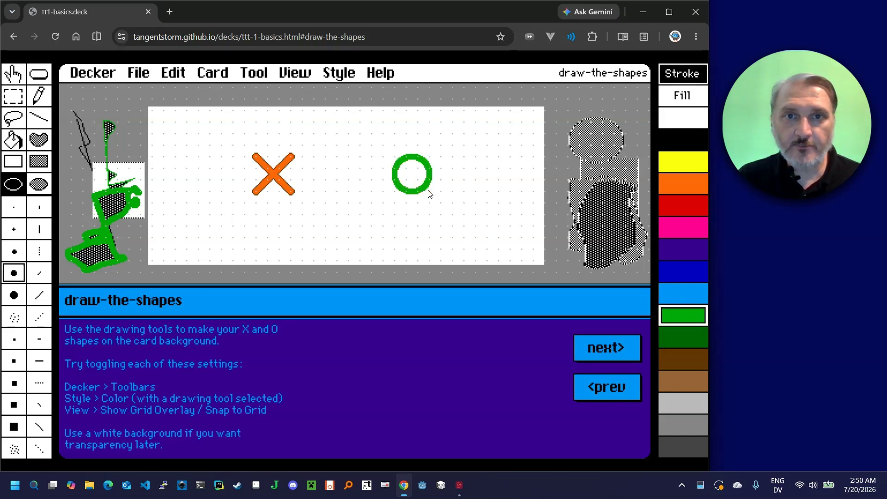
# Select the green O, shrink it to a tight selection and add an outline in the same green
pyautogui.click(13, 97)
pyautogui.click(173, 73)
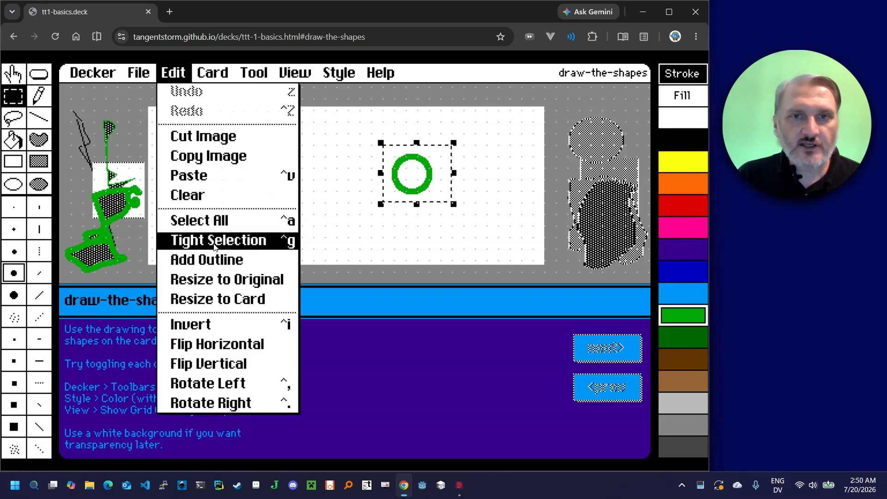
pyautogui.click(211, 242)
pyautogui.click(173, 73)
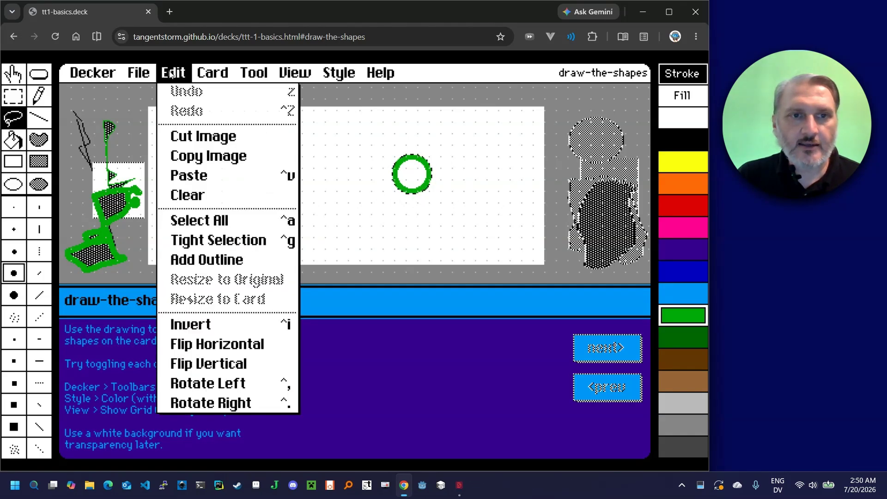
pyautogui.click(190, 265)
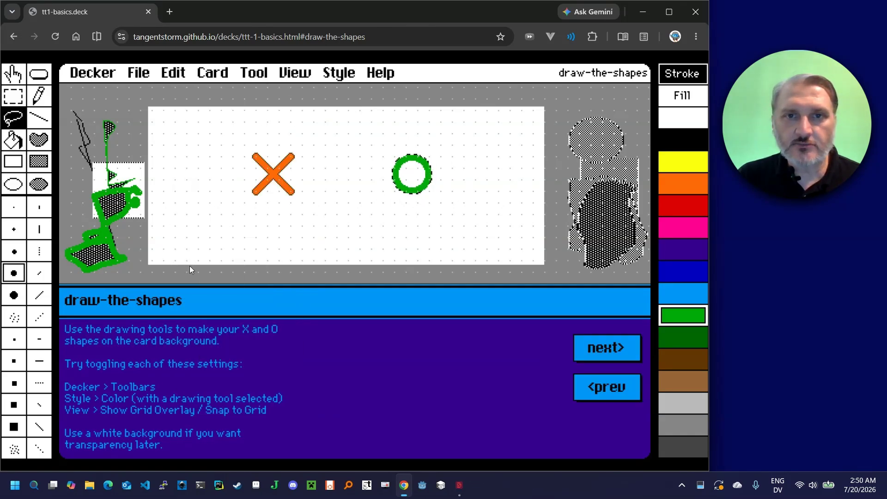
# Set the stroke color to black and add an outline around the selected O
pyautogui.click(688, 146)
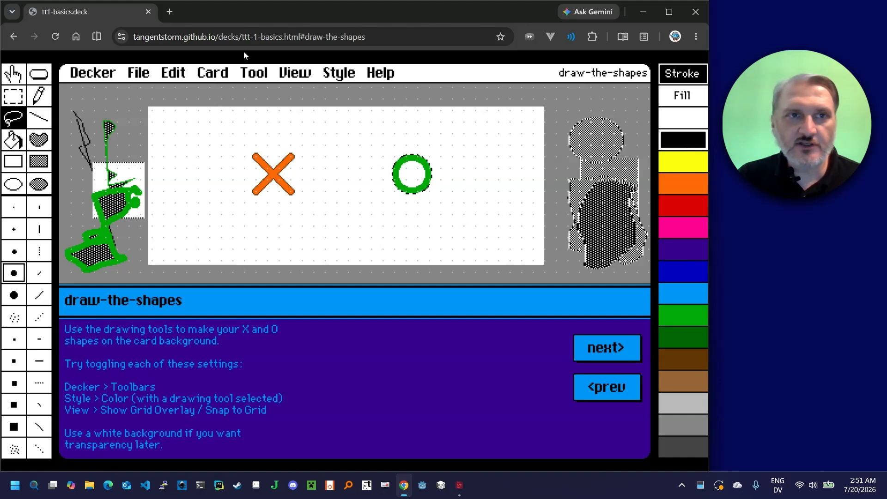
pyautogui.click(175, 73)
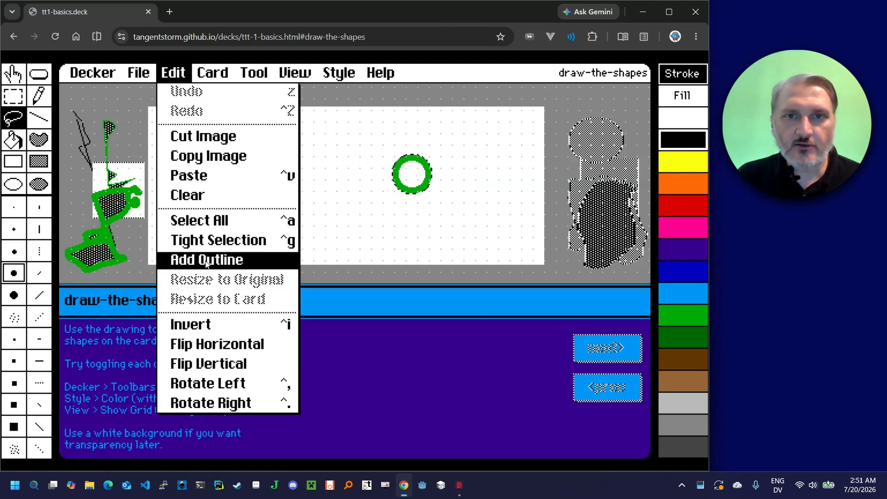
pyautogui.click(277, 259)
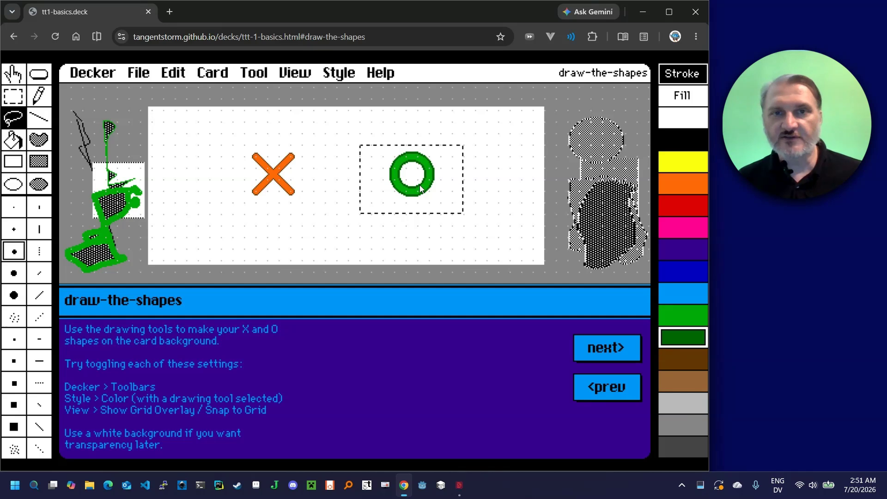
# Select the orange X tightly, add a dark brown outline around it and return to the Interact tool
pyautogui.press('F1')
pyautogui.press('F3')
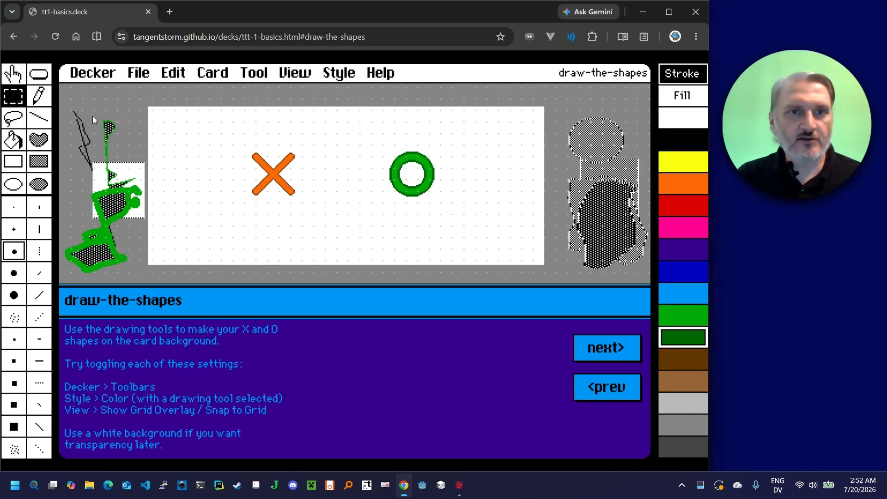
pyautogui.moveTo(220, 132); pyautogui.dragTo(316, 216)
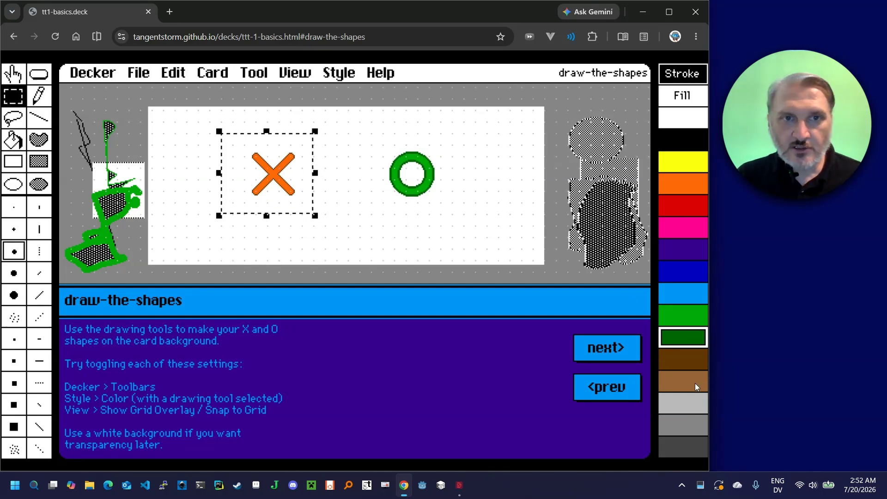
pyautogui.click(689, 360)
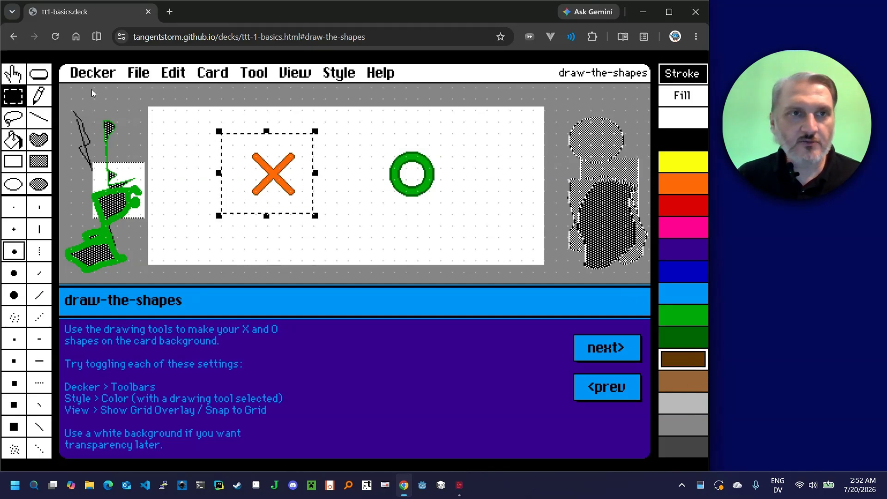
pyautogui.click(173, 73)
pyautogui.click(225, 238)
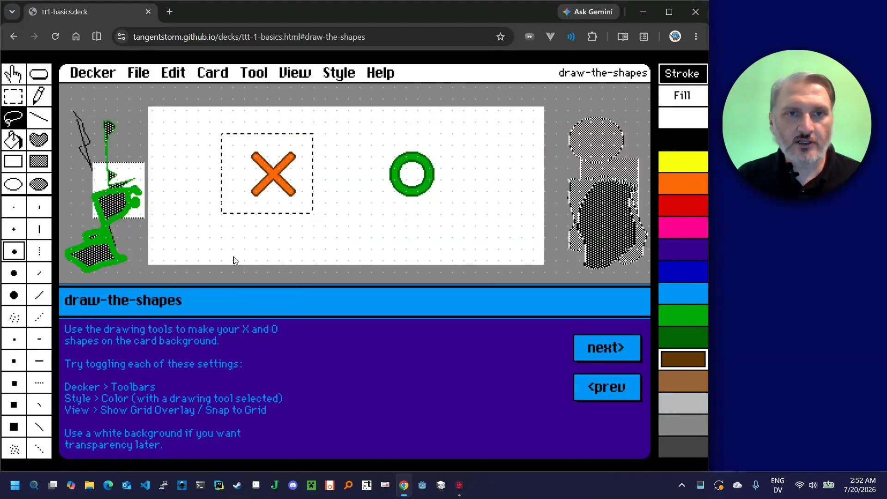
pyautogui.click(14, 75)
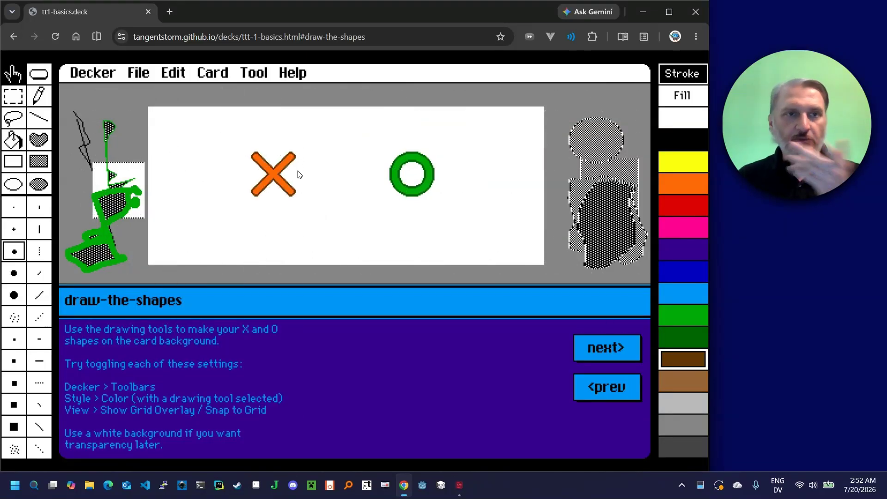
# Copy the rectangular background area containing both the X and the O, and go to the "extract canvas widgets" card
pyautogui.click(12, 96)
pyautogui.moveTo(220, 132); pyautogui.dragTo(476, 227)
pyautogui.click(173, 72)
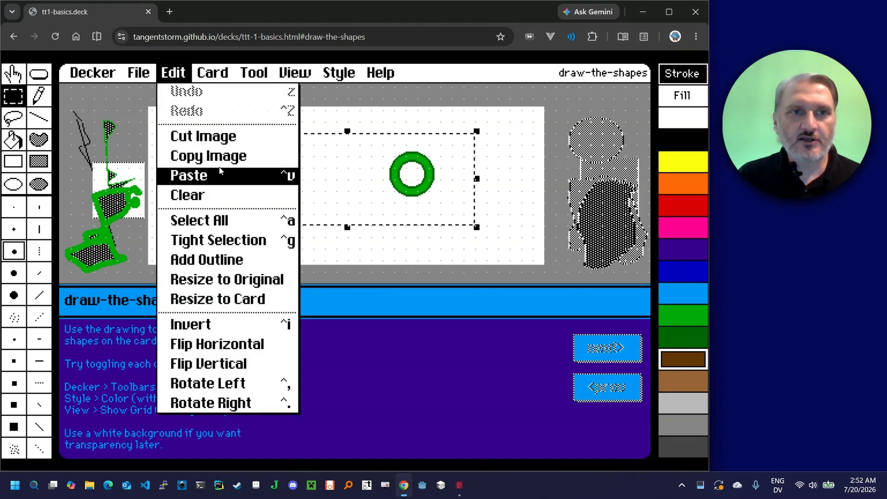
pyautogui.click(231, 155)
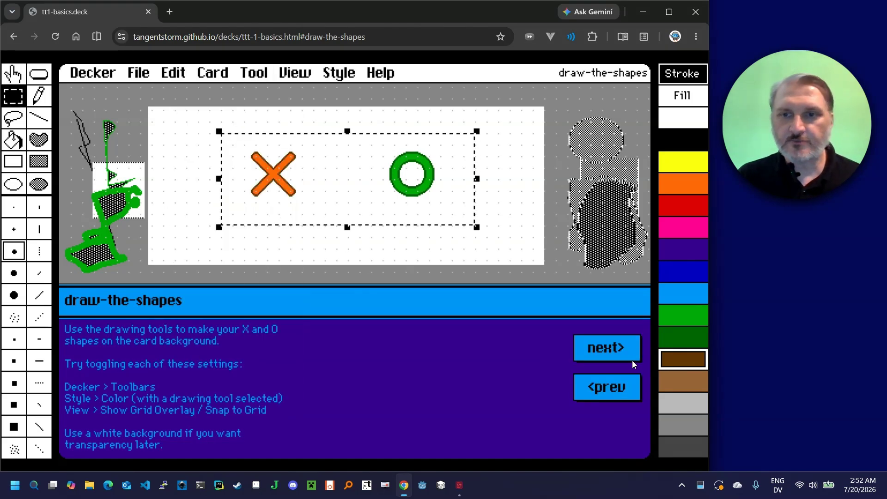
pyautogui.click(17, 82)
pyautogui.click(603, 353)
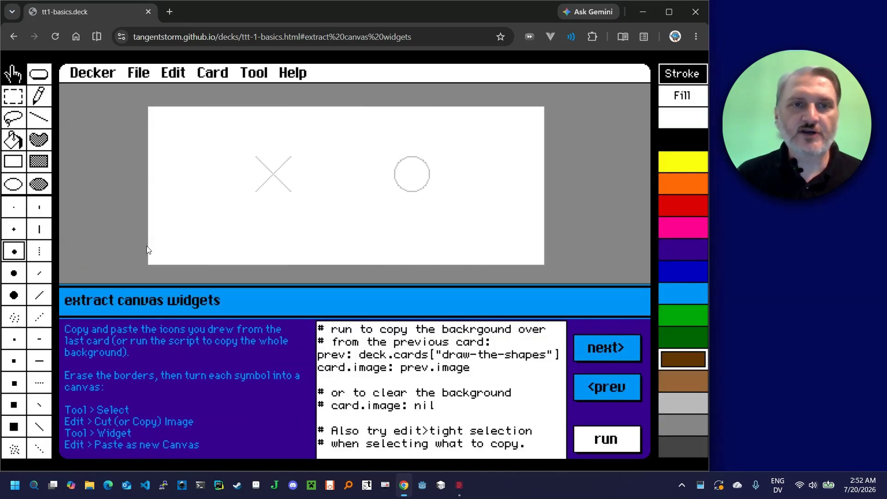
# Paste the copied X and O onto the card, allowing the site clipboard access, and reposition the pasted selection
pyautogui.click(169, 74)
pyautogui.click(194, 139)
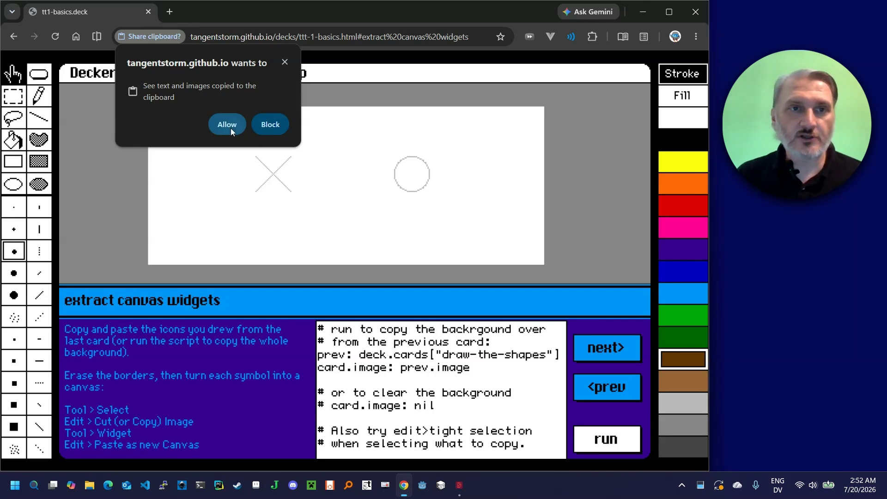
pyautogui.click(231, 129)
pyautogui.moveTo(347, 179); pyautogui.dragTo(366, 179)
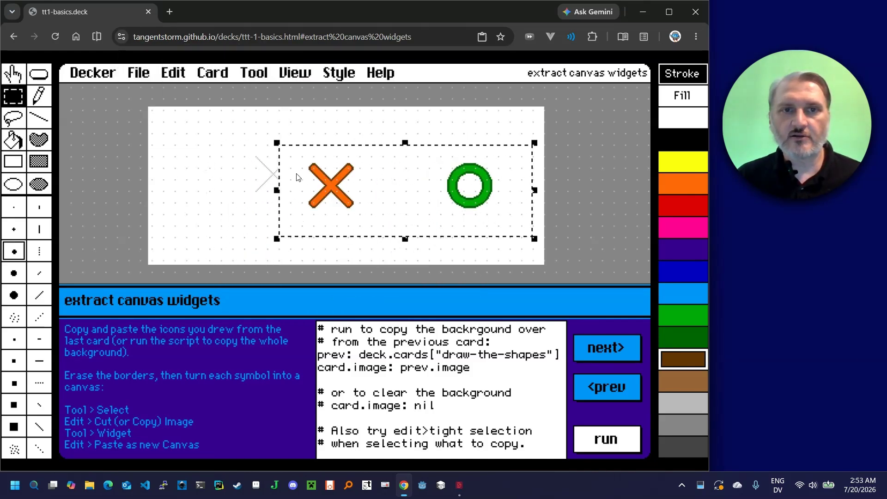
# Turn on transparency, align the pasted X and O over the faint guide shapes, deselect them and return to the Interact tool
pyautogui.click(340, 74)
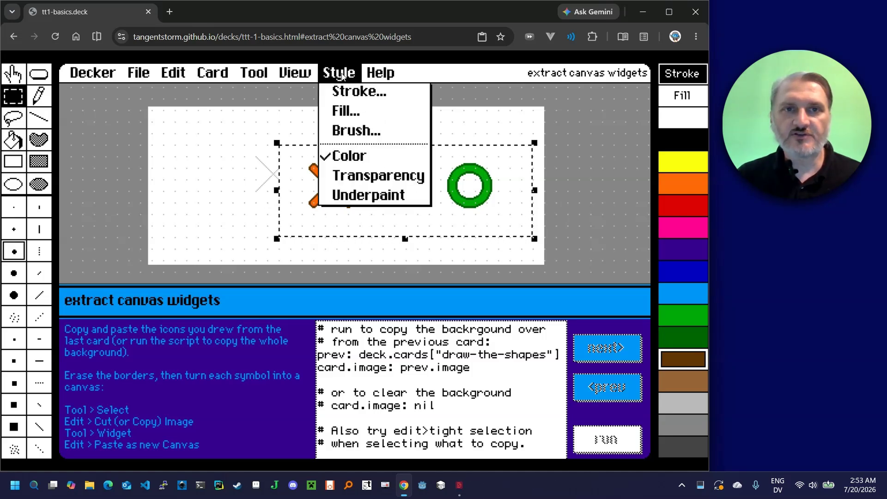
pyautogui.click(377, 176)
pyautogui.moveTo(403, 182); pyautogui.dragTo(355, 208)
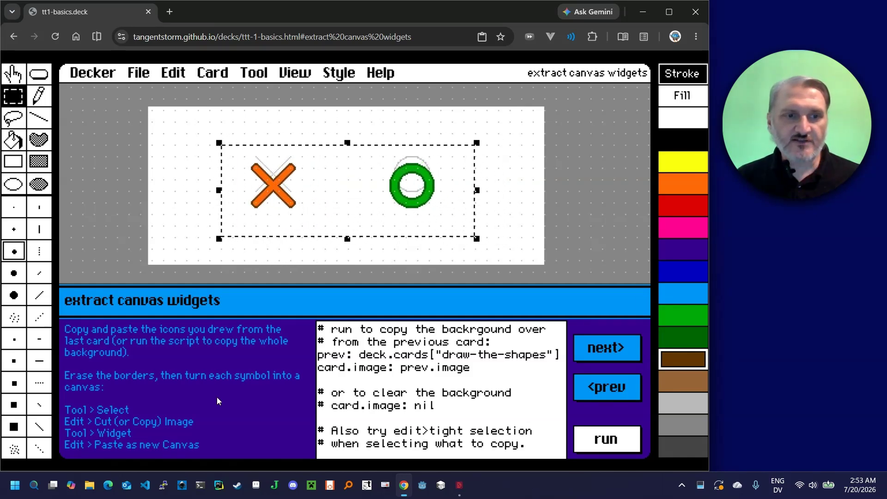
pyautogui.click(293, 237)
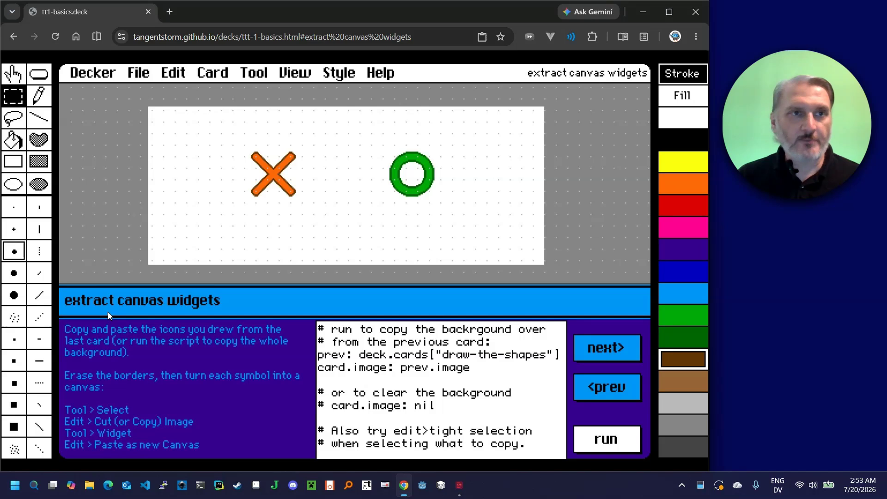
pyautogui.press('F1')
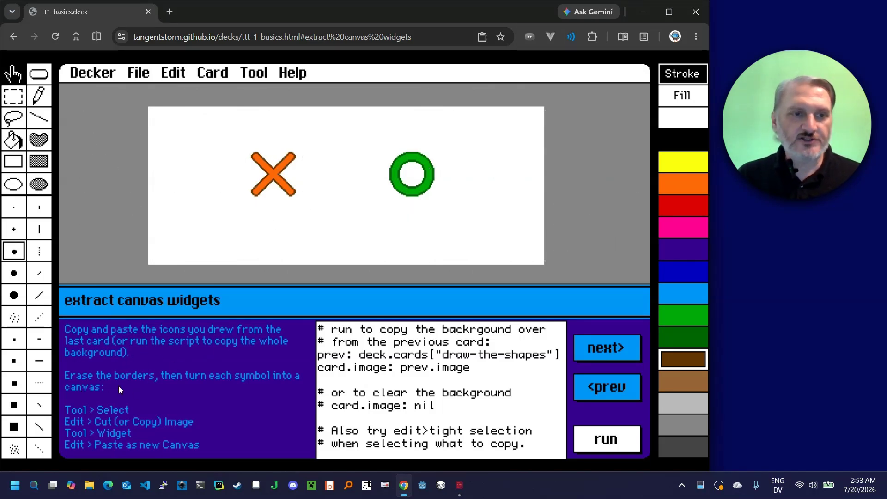
# Select the orange X tightly and cut it from the card background
pyautogui.click(18, 98)
pyautogui.moveTo(232, 145); pyautogui.dragTo(315, 204)
pyautogui.click(180, 74)
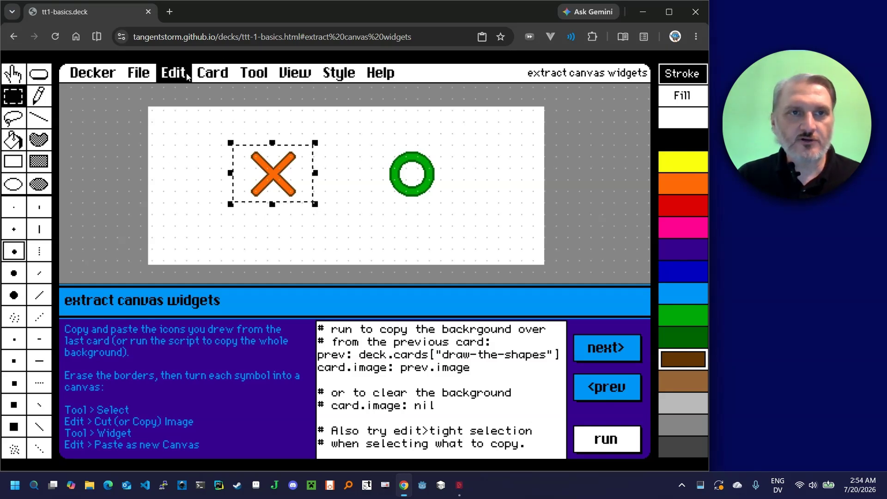
pyautogui.click(225, 259)
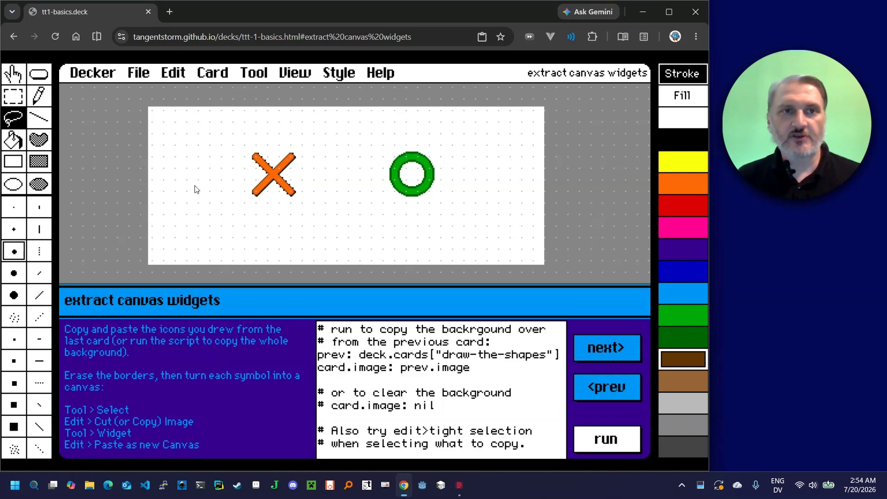
pyautogui.click(183, 77)
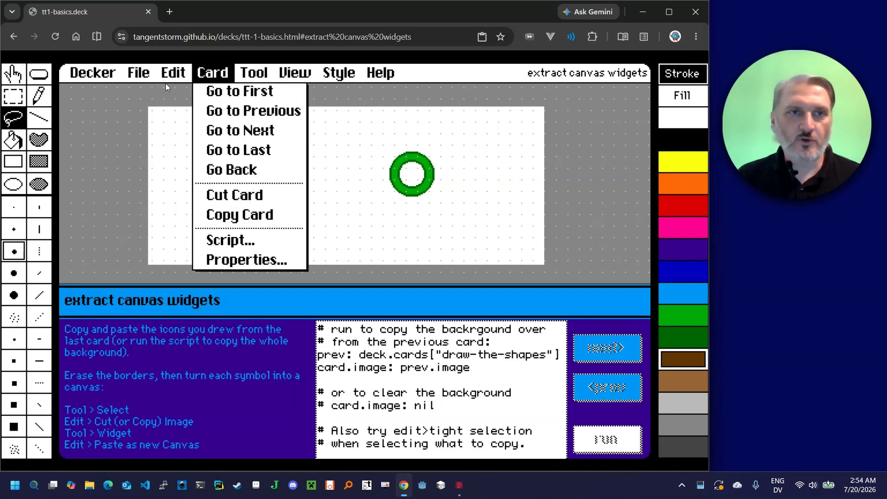
pyautogui.click(194, 139)
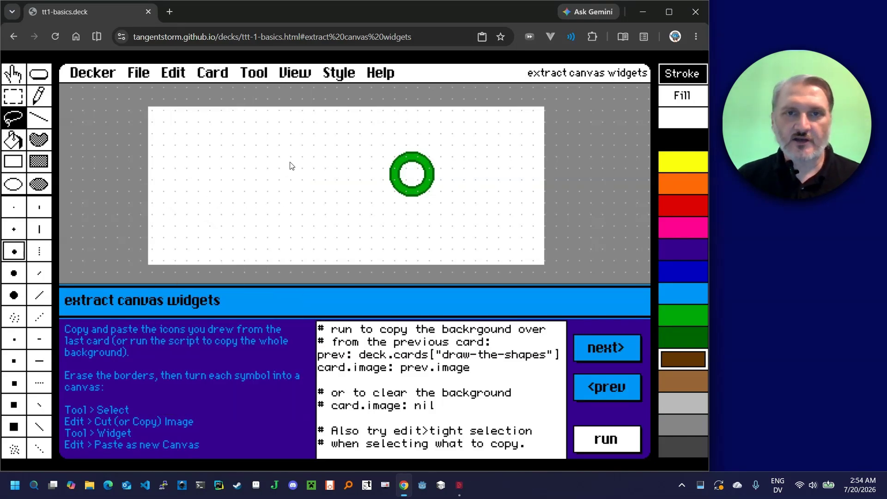
# Paste the X back as a plain background image, move it to the lower left of the white area and cut it again
pyautogui.click(173, 72)
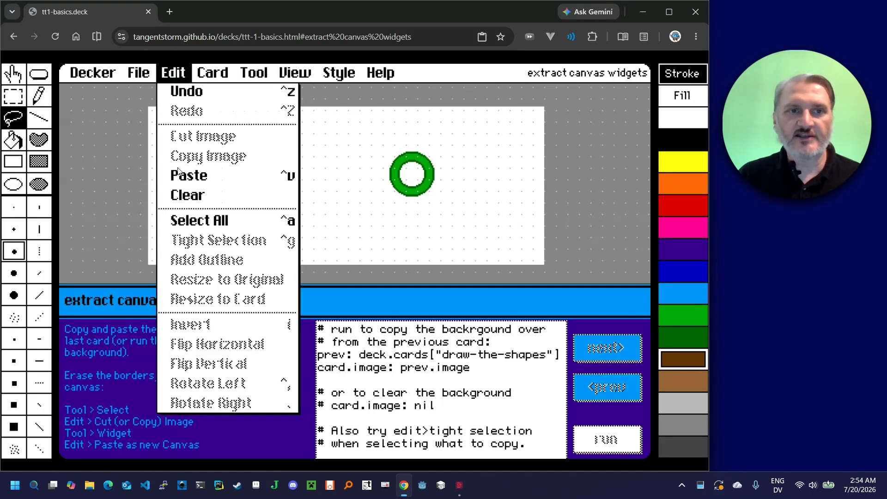
pyautogui.click(203, 180)
pyautogui.moveTo(357, 252); pyautogui.dragTo(212, 203)
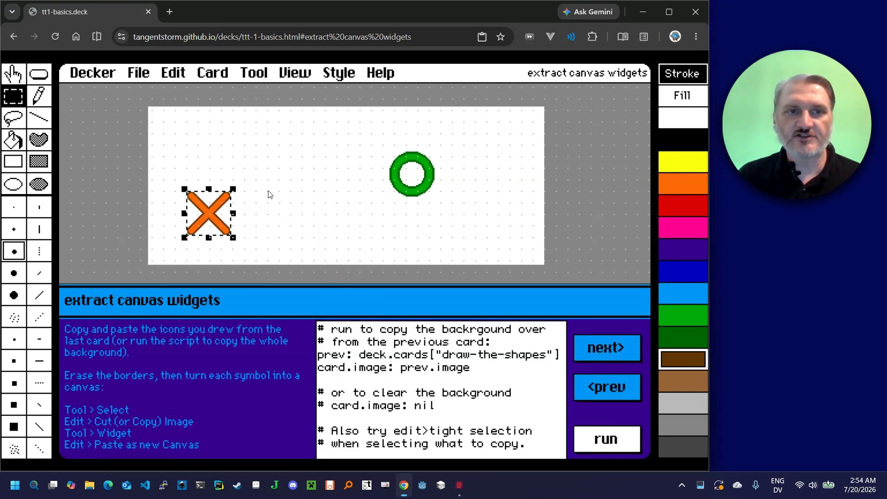
pyautogui.hotkey('ctrl', 'x')
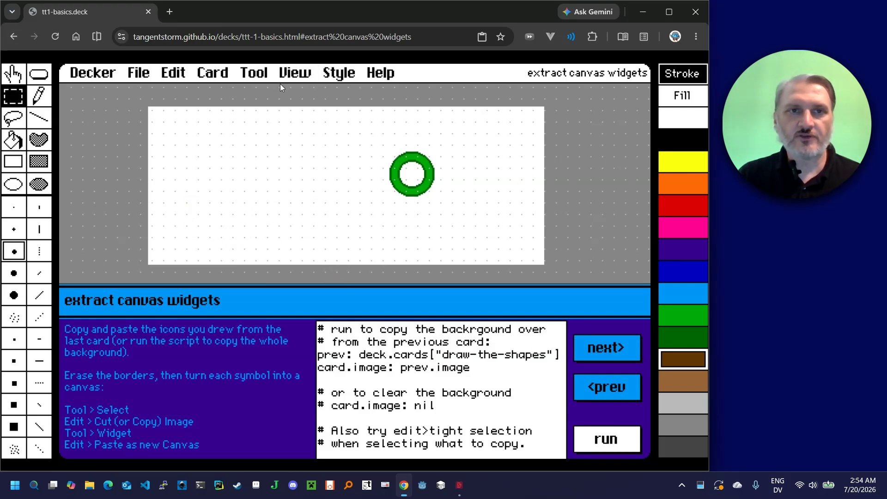
# Switch to the Widget tool, paste the X as a new canvas and place it in the left part of the white area
pyautogui.click(254, 72)
pyautogui.click(276, 110)
pyautogui.click(182, 76)
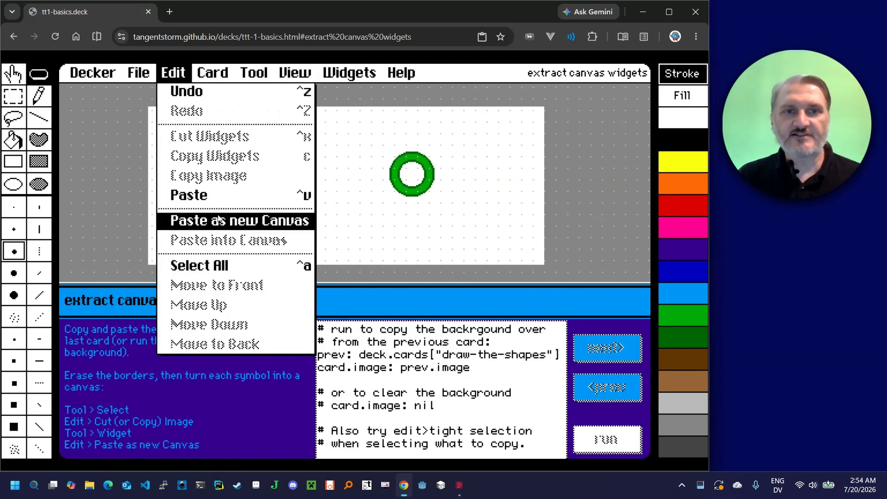
pyautogui.click(246, 217)
pyautogui.moveTo(362, 277); pyautogui.dragTo(229, 182)
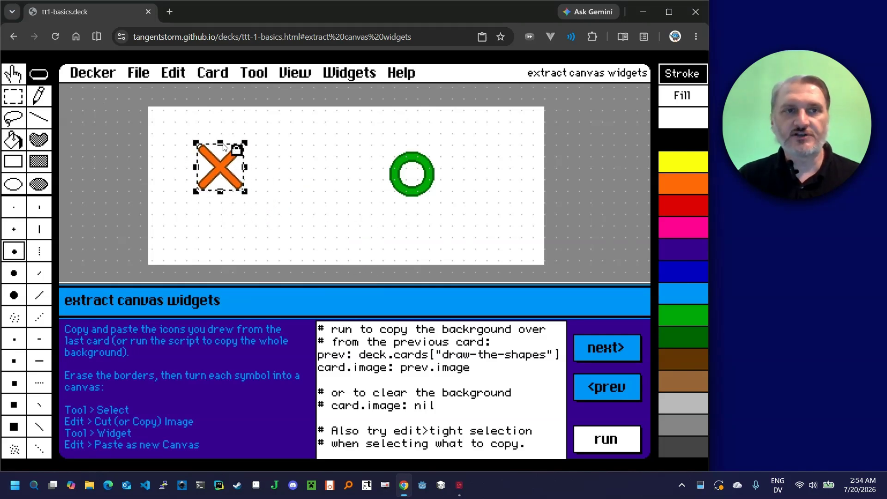
# Make the X canvas draggable and set it to show transparent
pyautogui.press('F1')
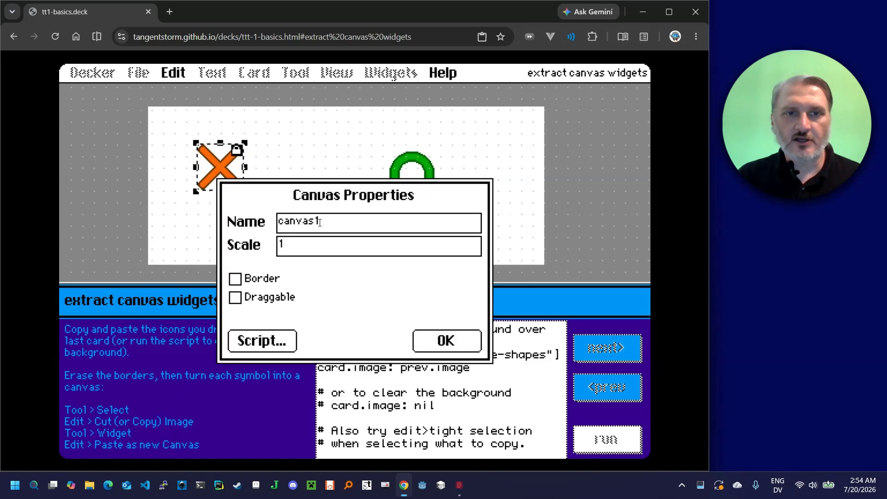
pyautogui.click(271, 300)
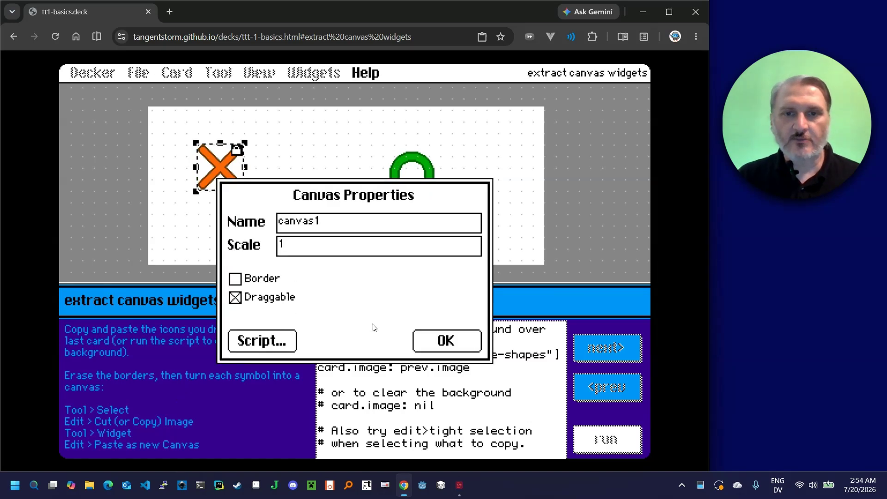
pyautogui.click(464, 348)
pyautogui.click(351, 74)
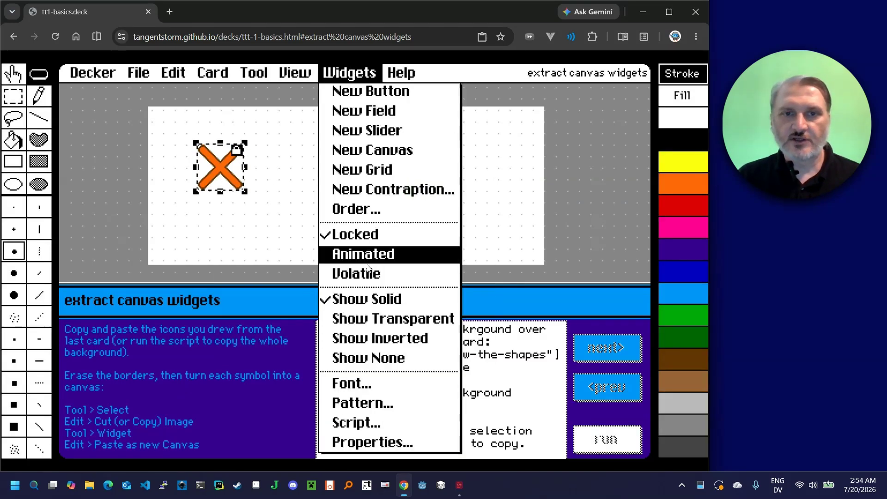
pyautogui.click(370, 319)
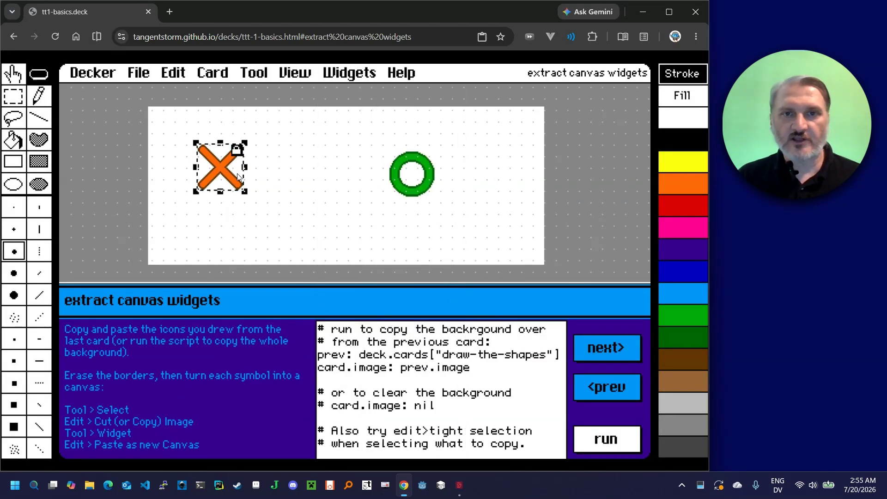
# Move the X canvas slightly up and deselect it, and test dragging it toward the O with the Interact tool
pyautogui.moveTo(241, 175); pyautogui.dragTo(239, 157)
pyautogui.click(322, 182)
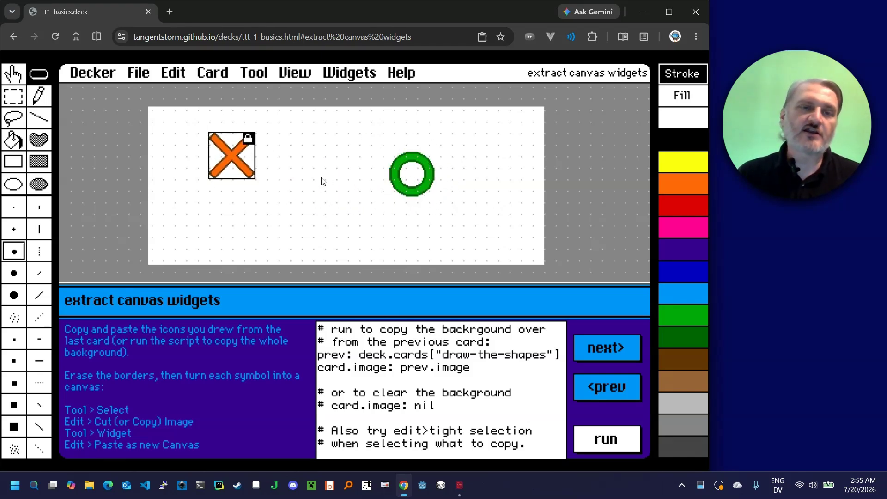
pyautogui.click(14, 76)
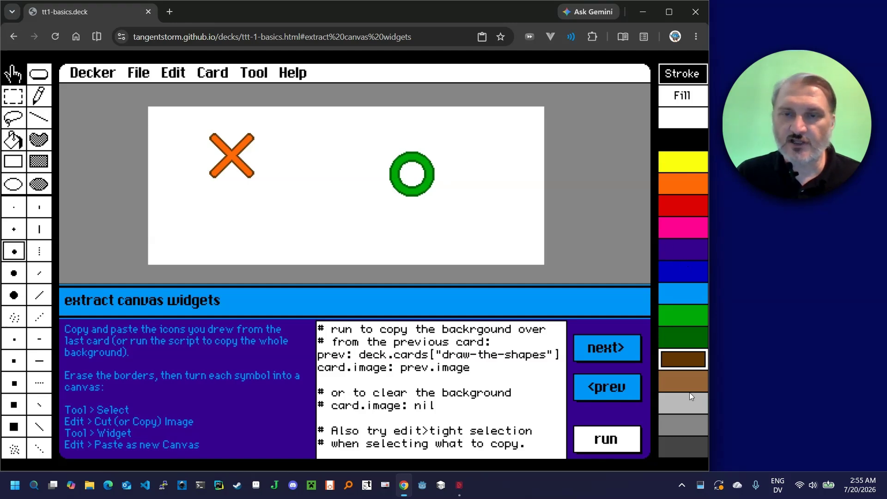
pyautogui.moveTo(213, 166); pyautogui.dragTo(277, 171)
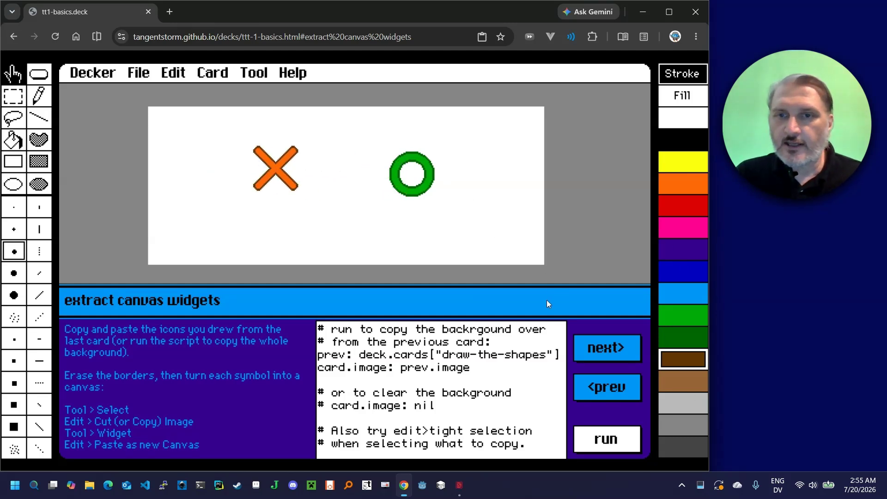
# Select a rectangular area around the green O on the card background and open the image editing commands
pyautogui.click(20, 104)
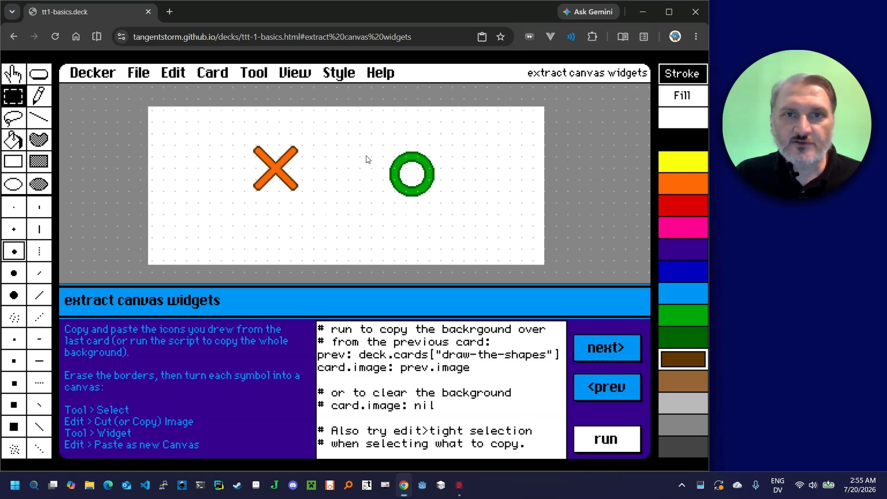
pyautogui.moveTo(383, 148); pyautogui.dragTo(440, 205)
pyautogui.click(173, 72)
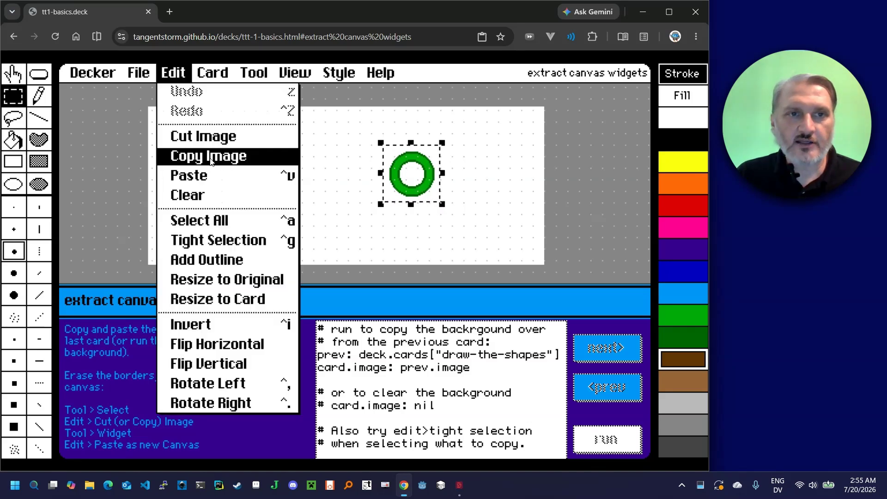